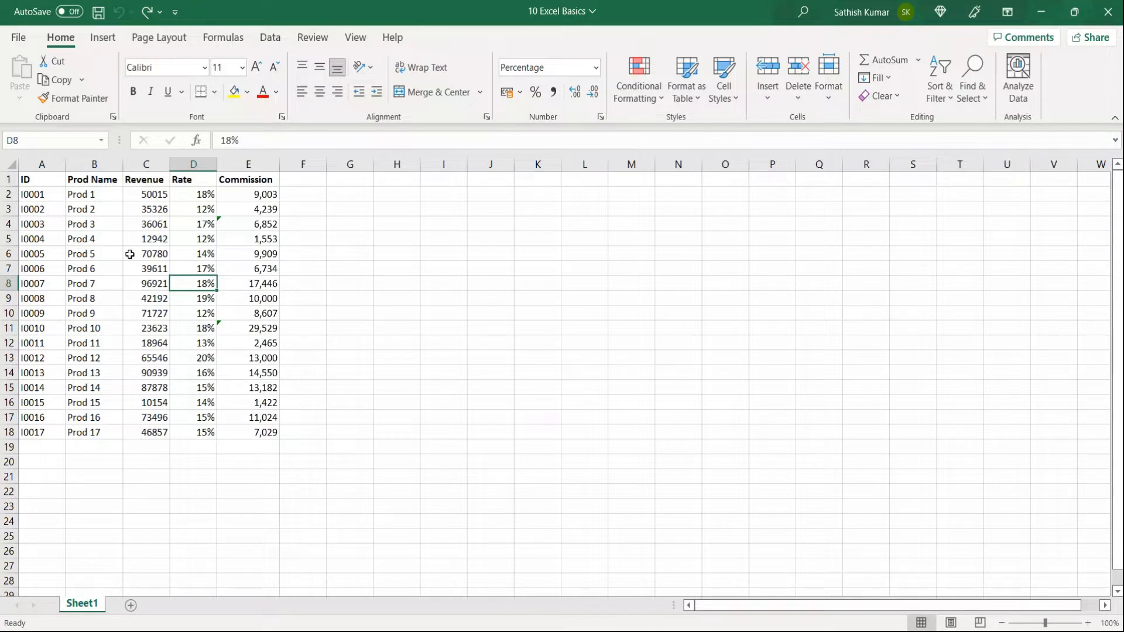
Step: Select the Prod 5 revenue cell, bring up its shortcut menu, then dismiss it
click(130, 254)
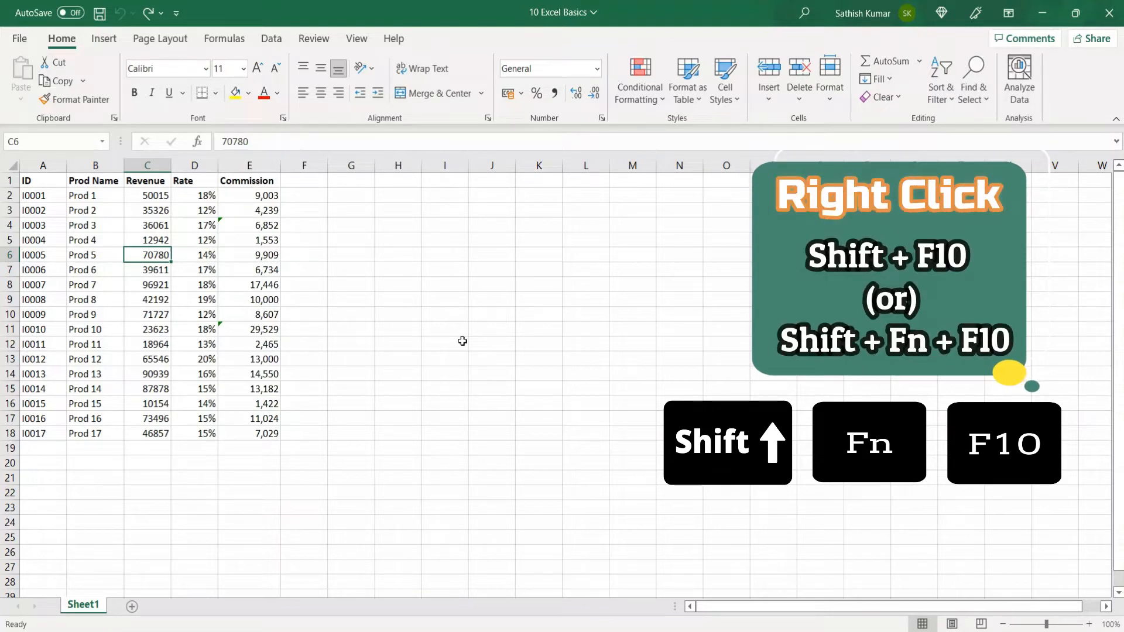
key(shift+F10)
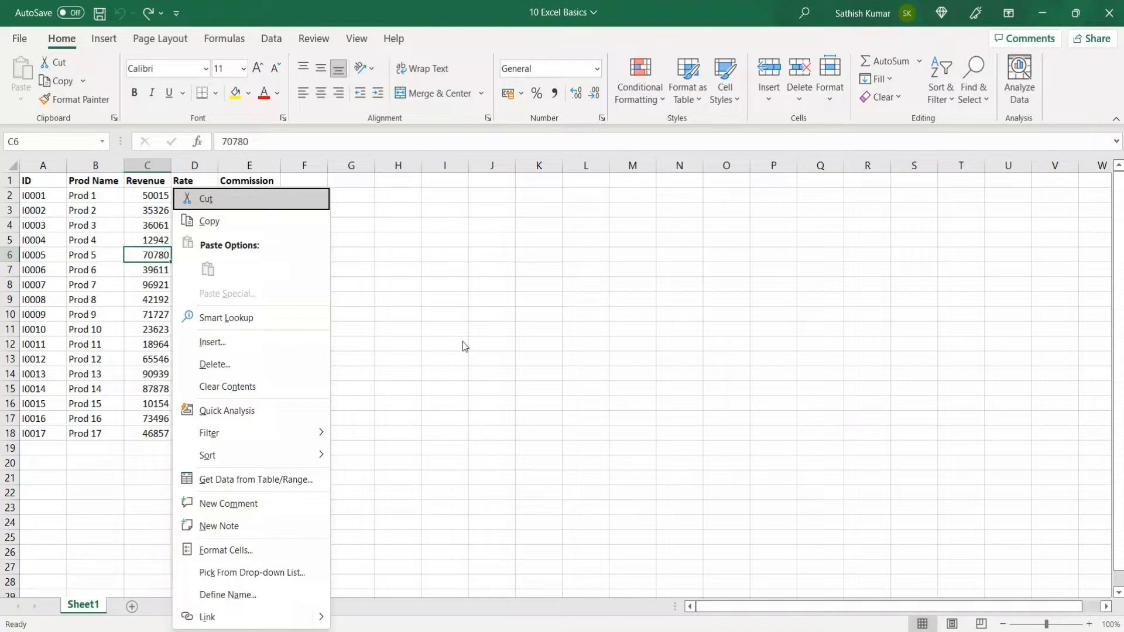
key(Escape)
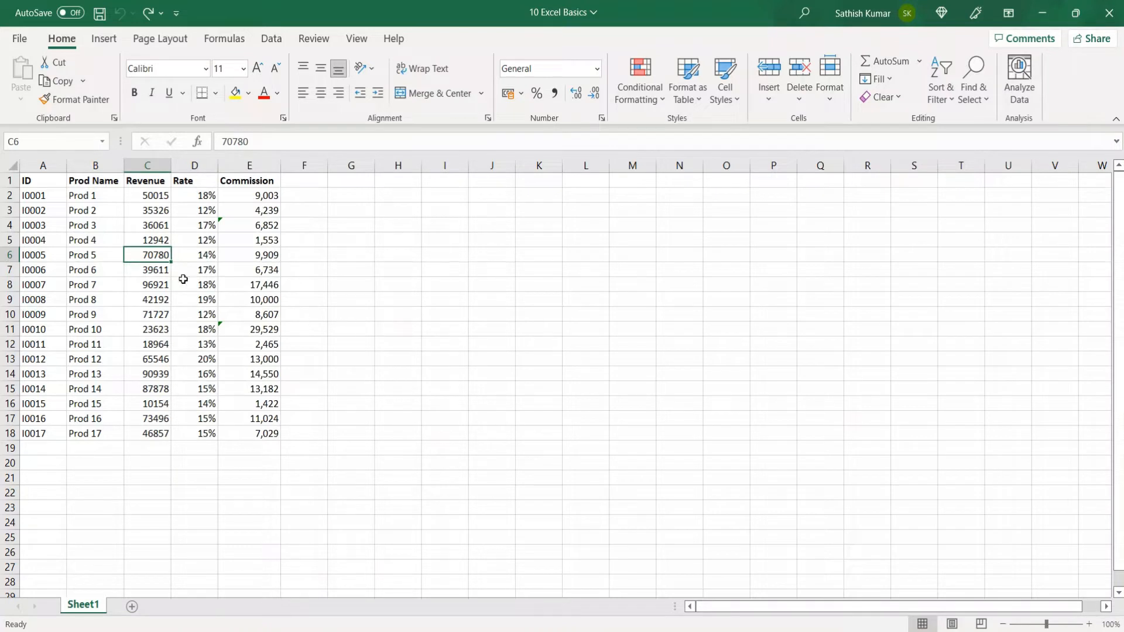
Step: Format header row A1:E1 as 12-point, yellow fill, red font, underlined and italic
drag(27, 186, 237, 184)
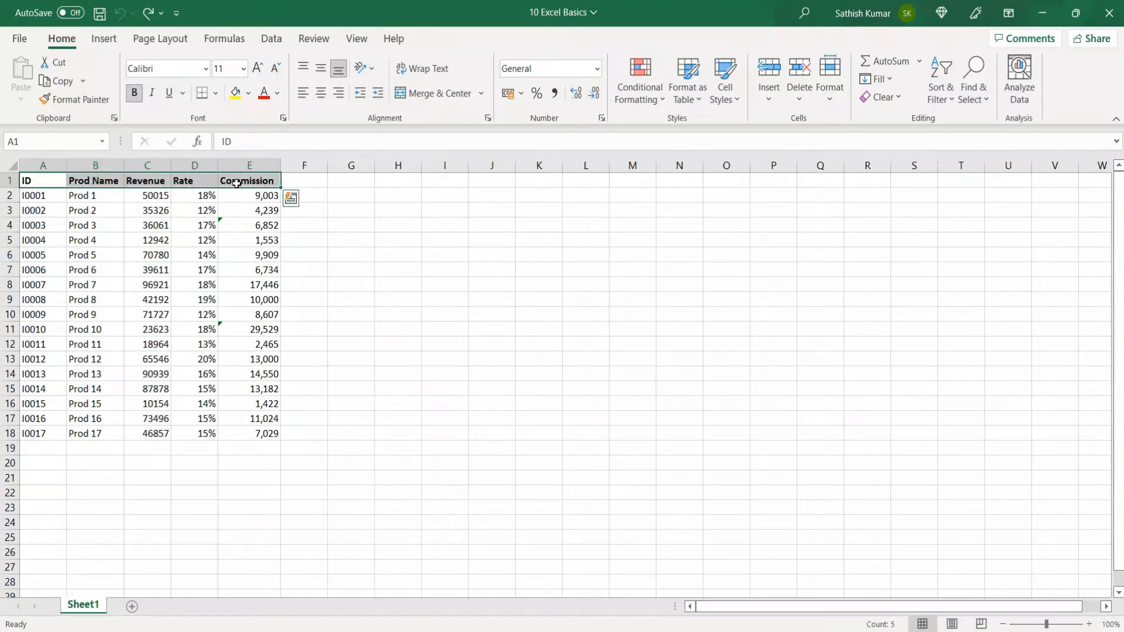
click(242, 73)
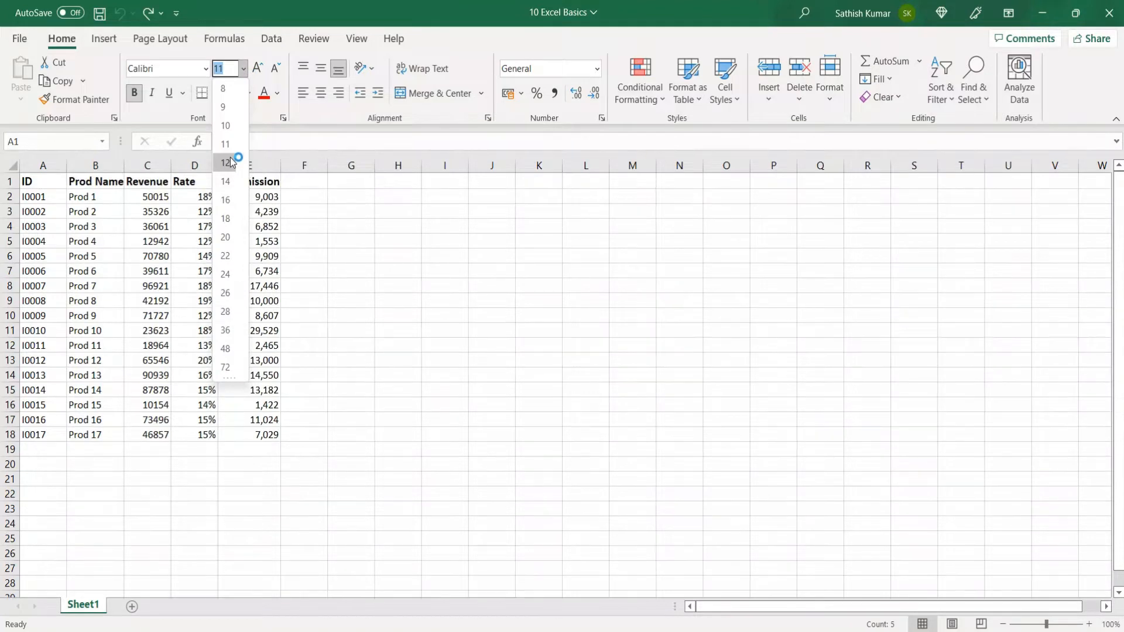
click(226, 162)
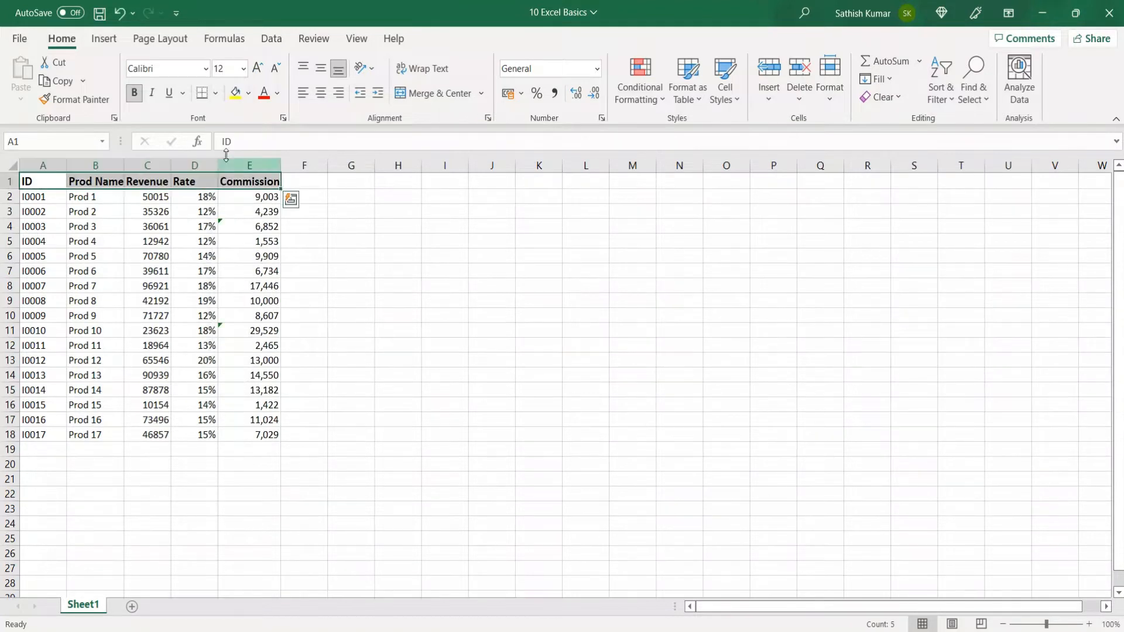
click(233, 103)
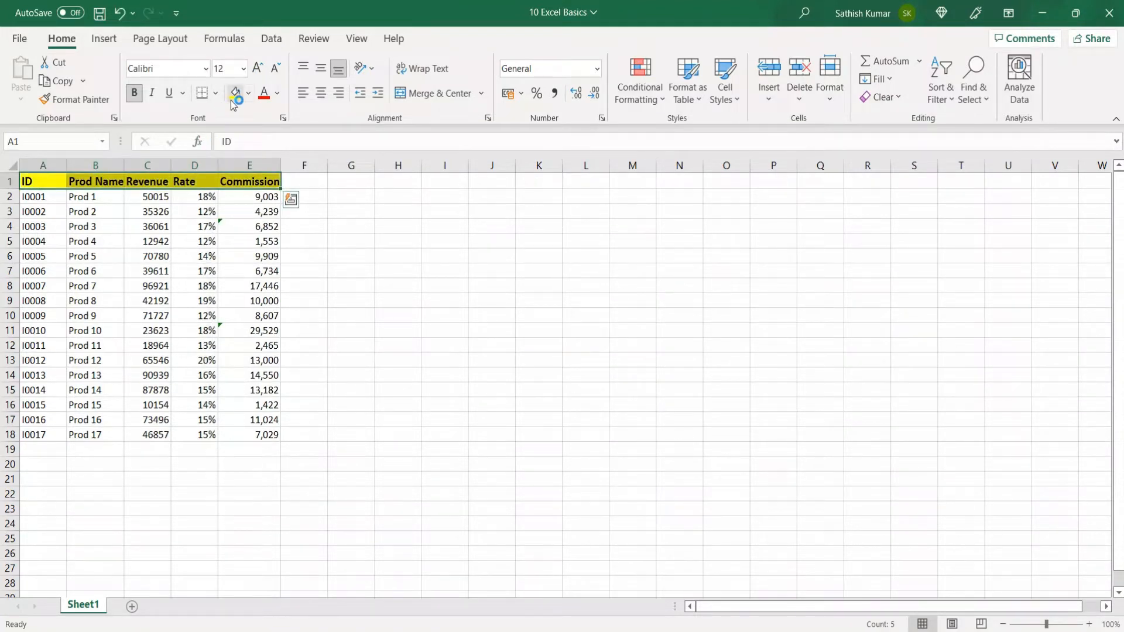
click(263, 93)
click(169, 93)
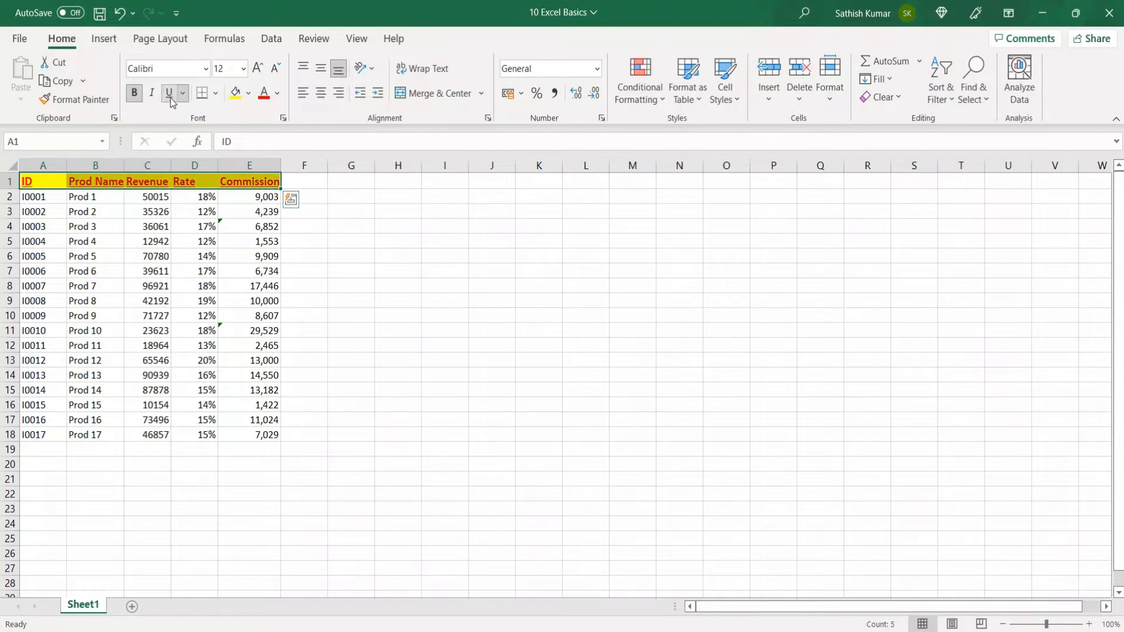
click(153, 98)
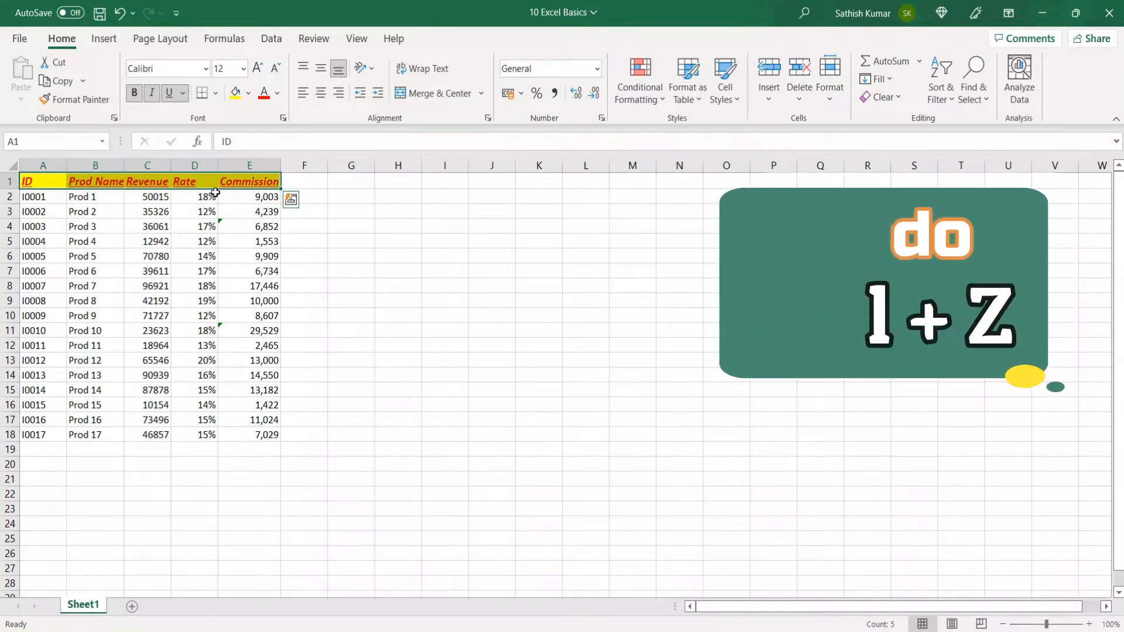
Step: Undo the header's italic, red text colour and 12-point size with Ctrl+Z
key(ctrl+z)
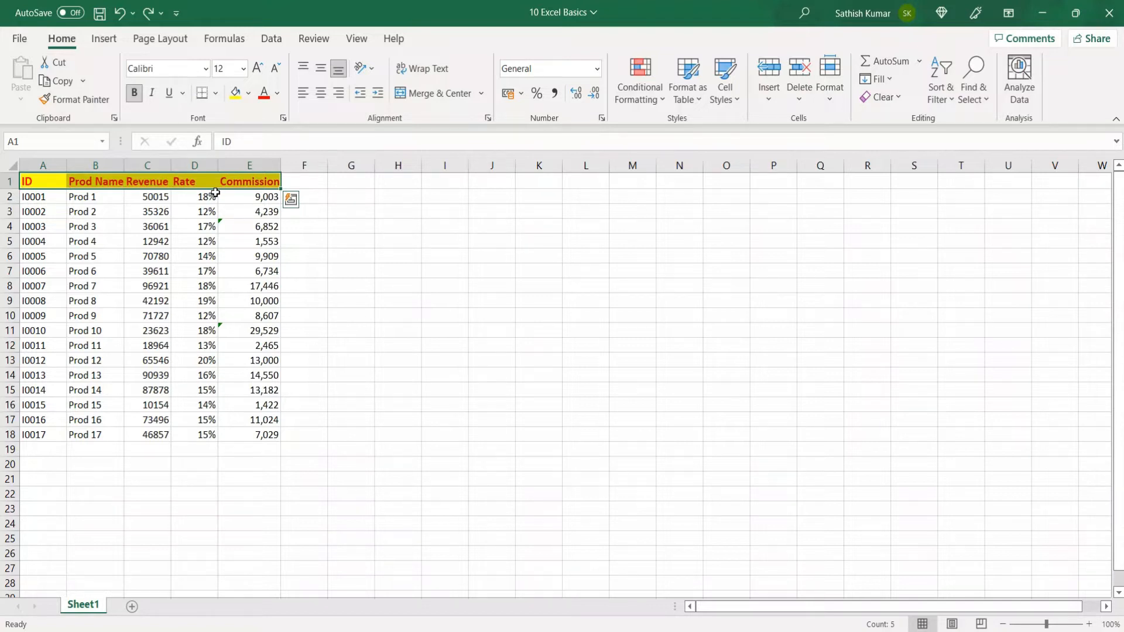
key(ctrl+z)
key(ctrl+z)
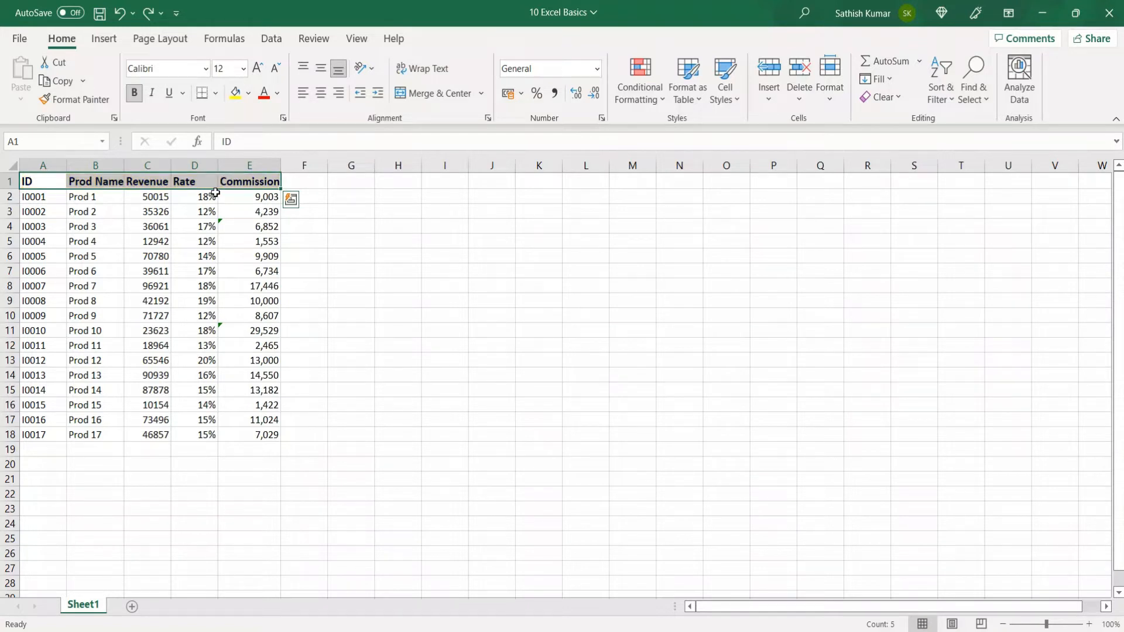
key(ctrl+z)
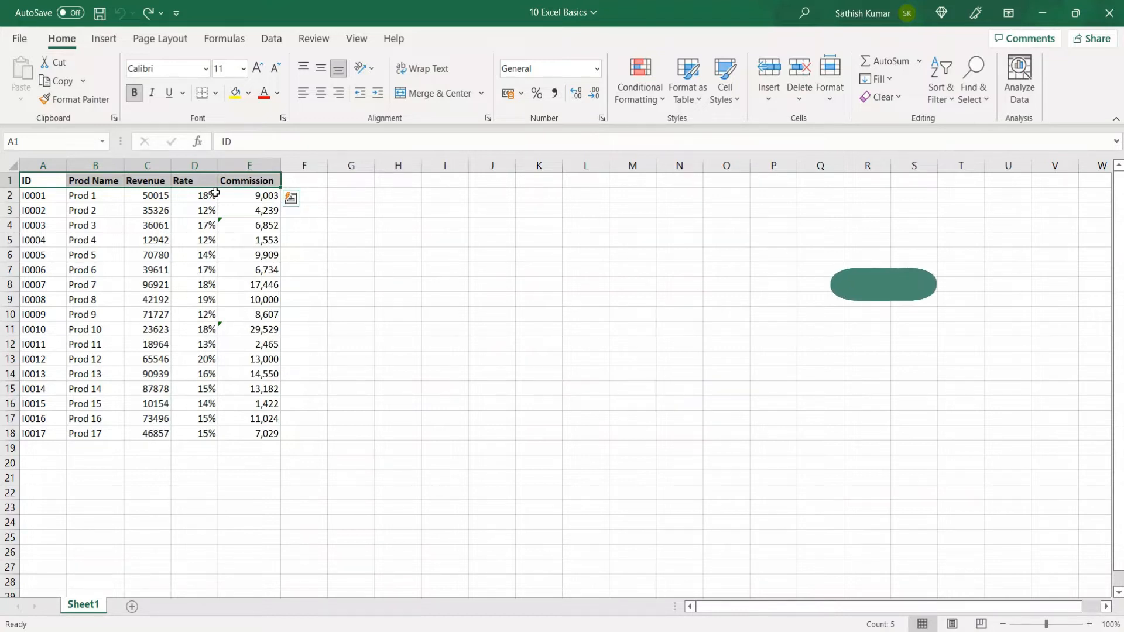
Step: Redo the 12-point size, yellow fill and red text, then undo the red and yellow again
key(ctrl+y)
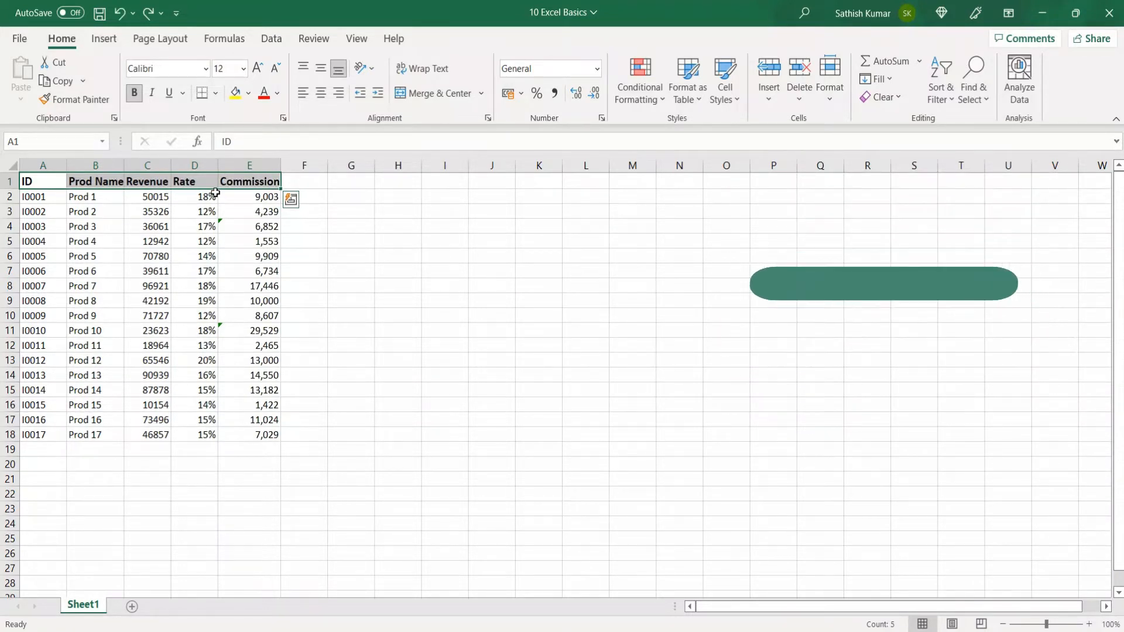
key(ctrl+y)
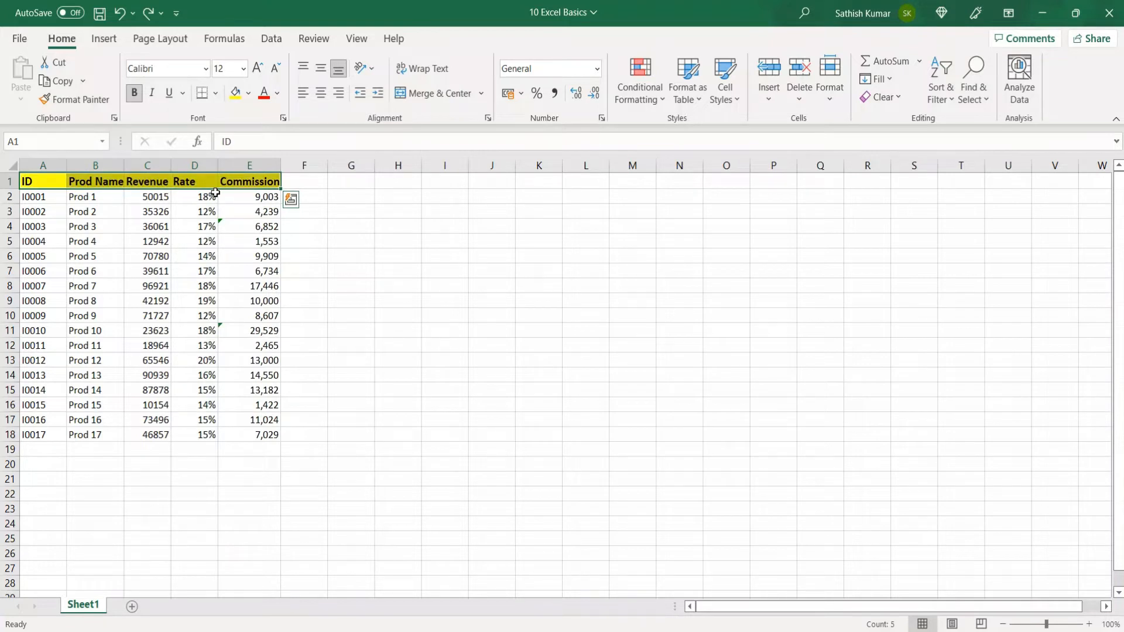
key(ctrl+y)
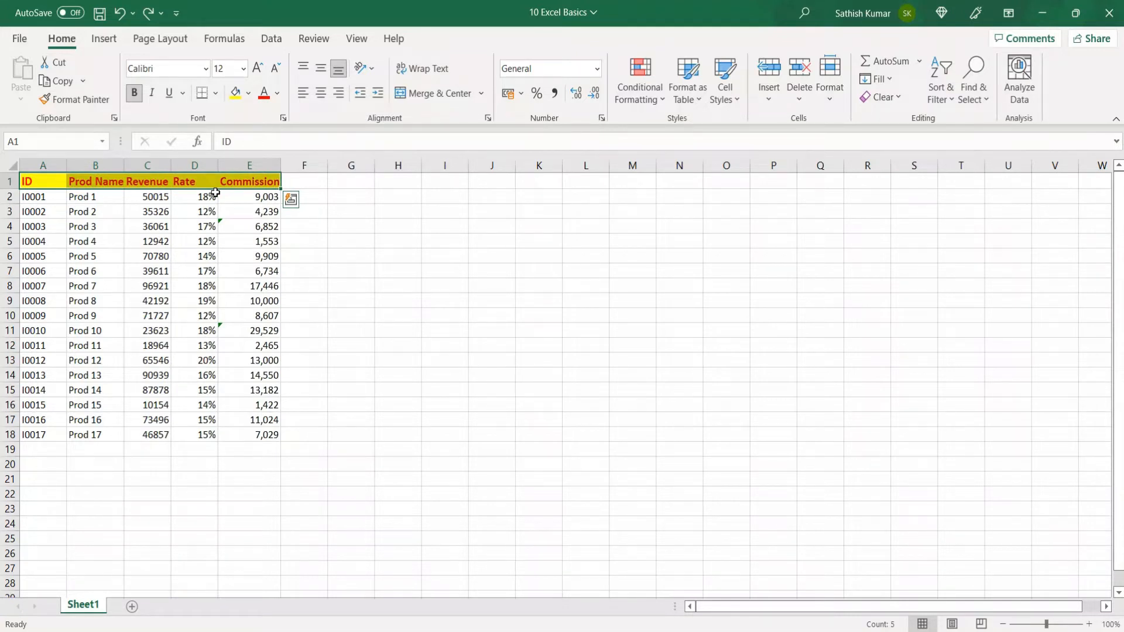
key(ctrl+z)
key(ctrl+z)
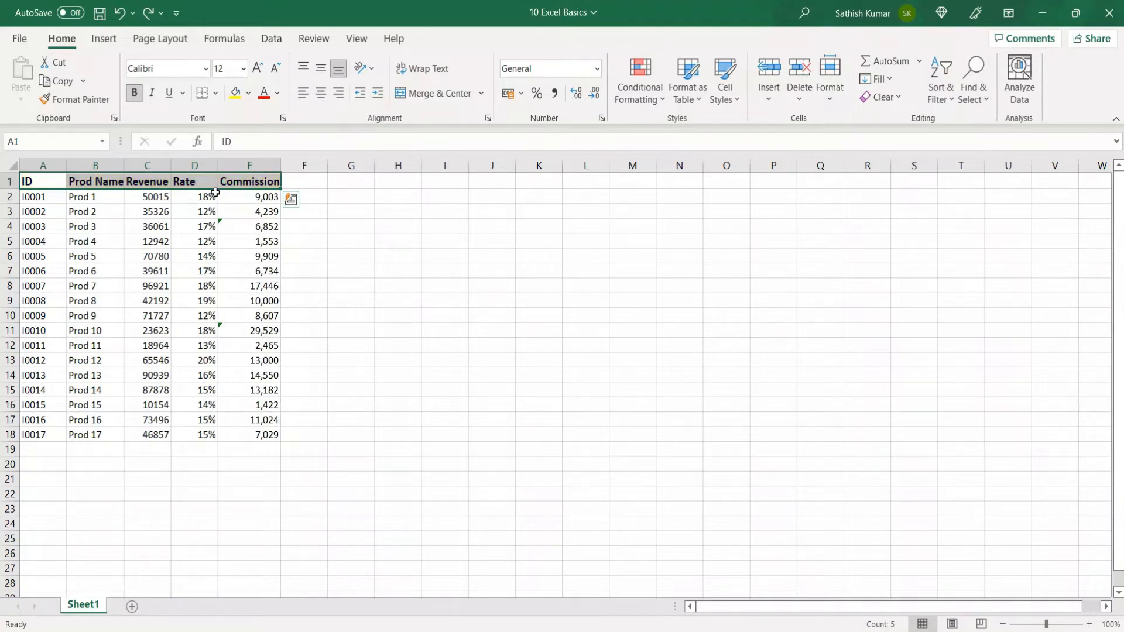
key(ctrl+z)
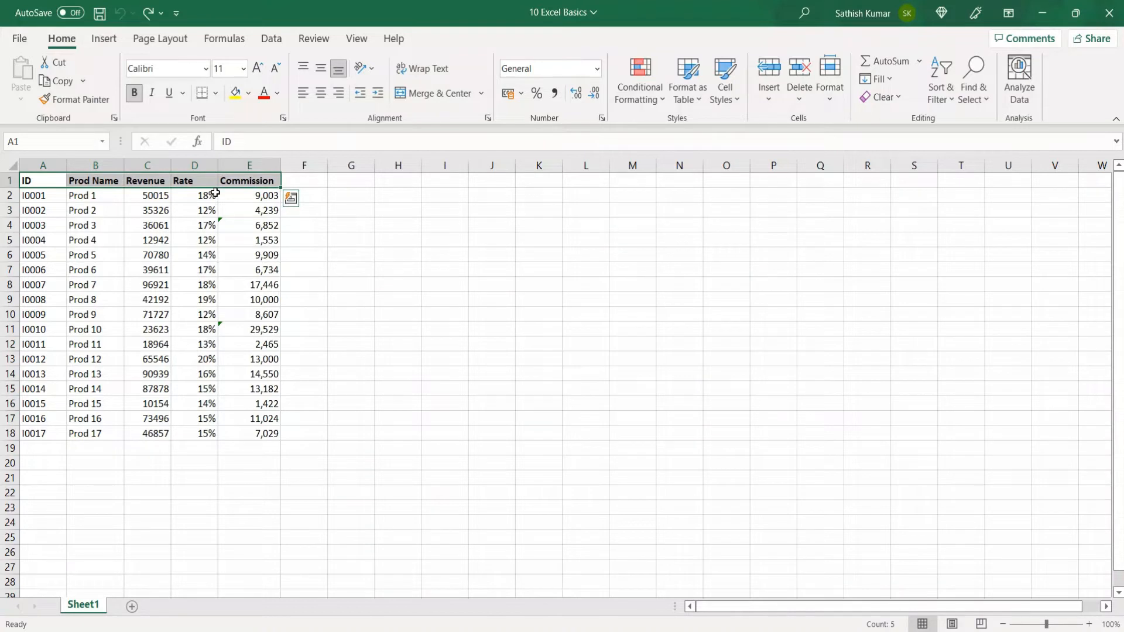
Step: Select the whole commission table A1:E18 with Ctrl+A and cut it
click(77, 226)
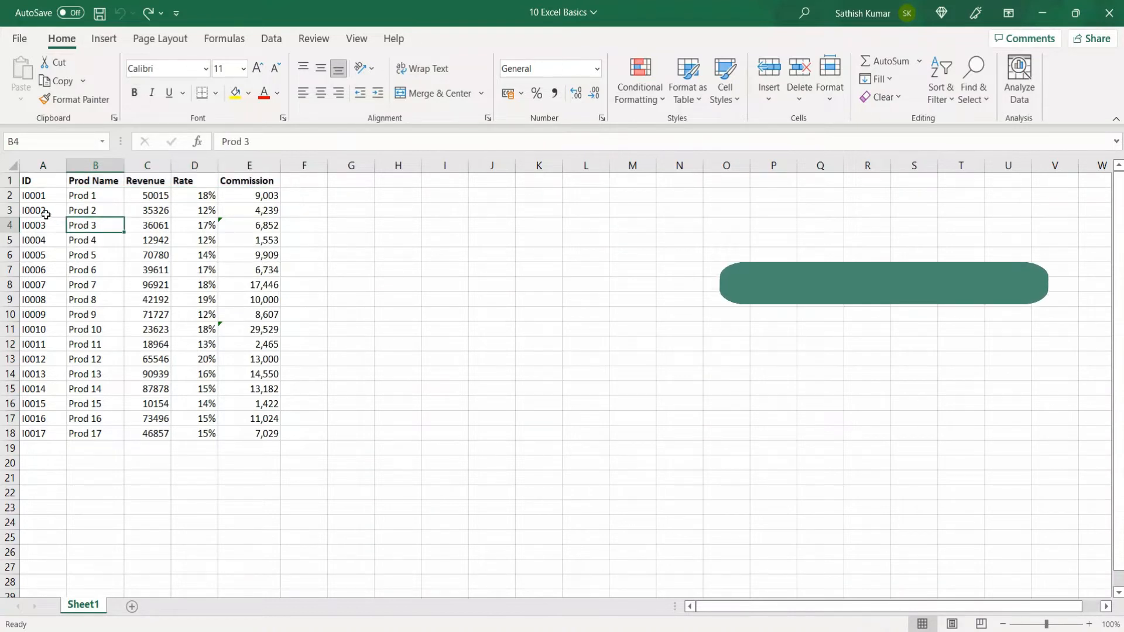
click(45, 212)
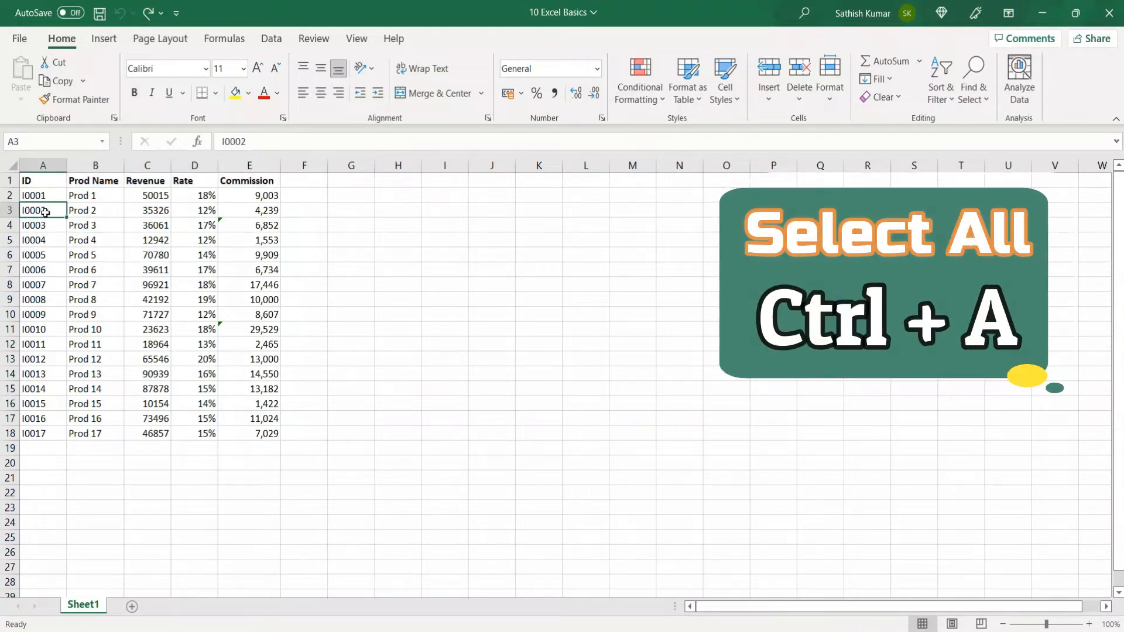
key(ctrl+a)
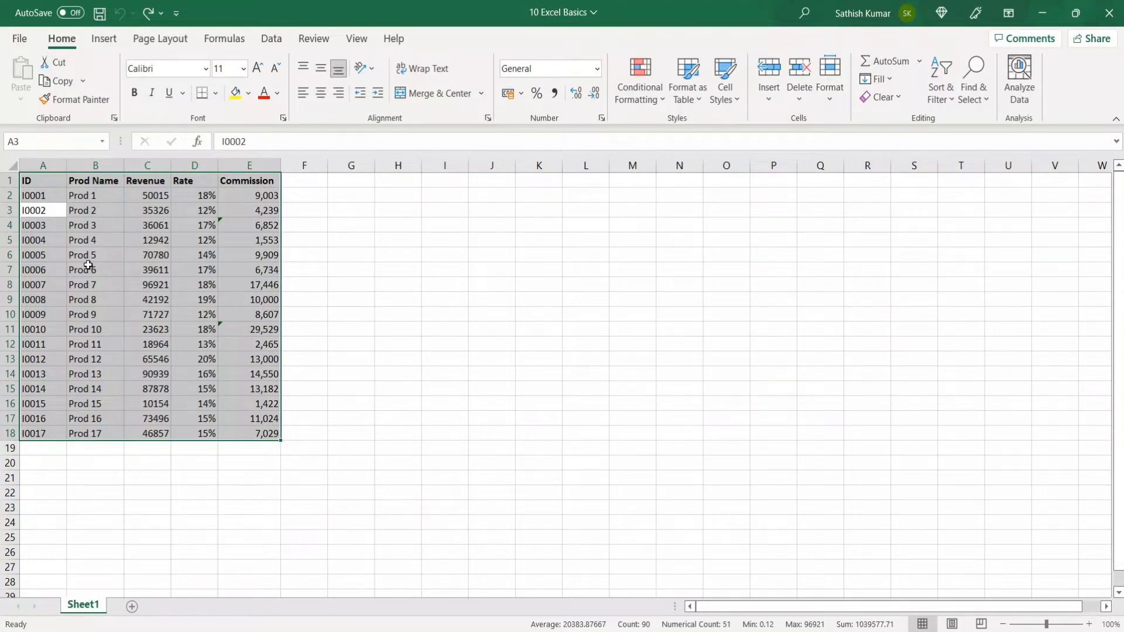
key(ctrl+x)
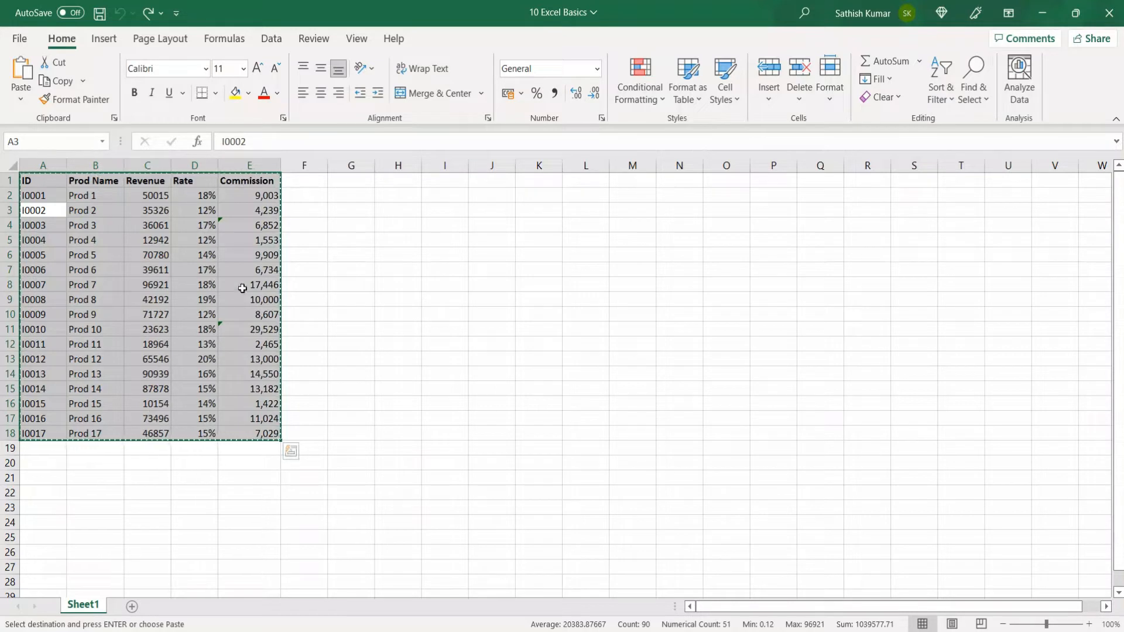
Step: Paste the cut table at L1, undo back to A1:E18, cancel the cut, and select A1
click(588, 184)
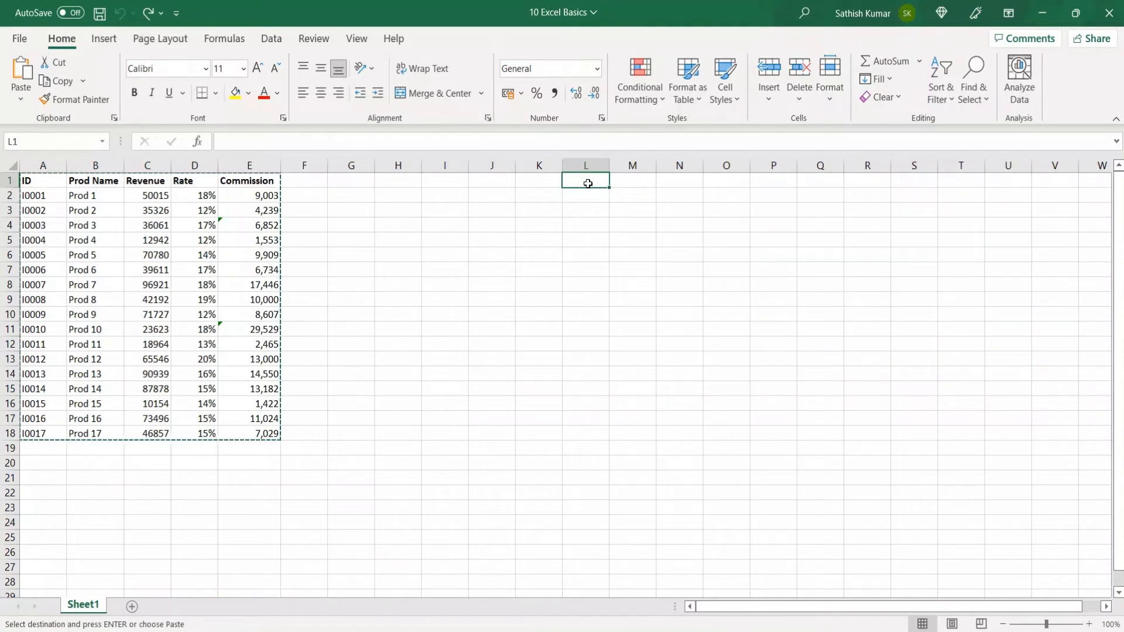
key(ctrl+v)
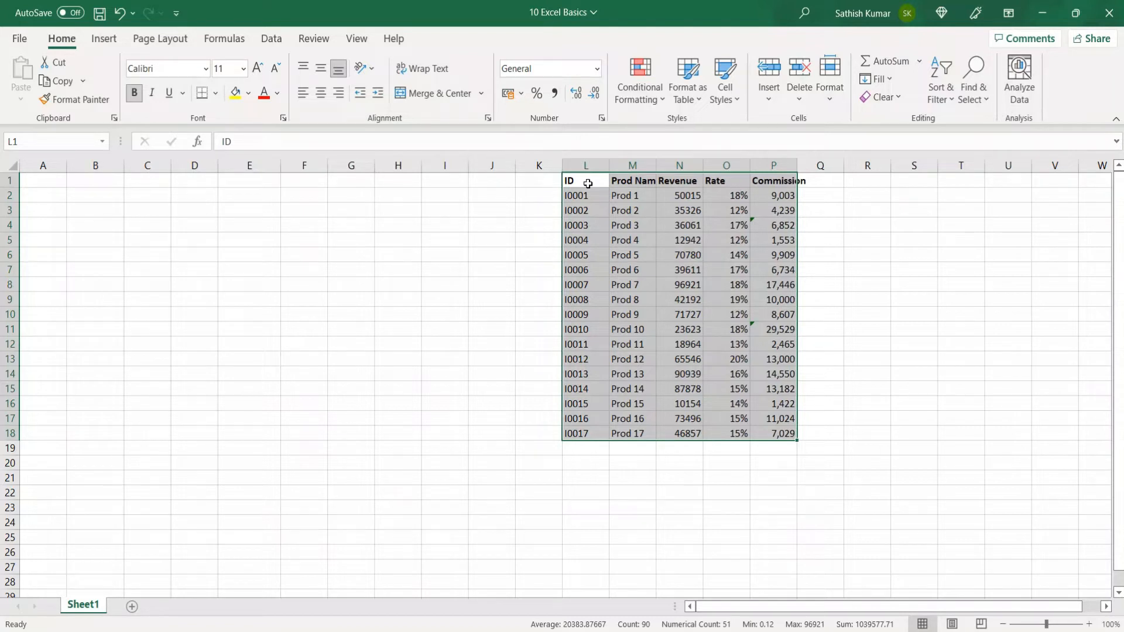
key(ctrl+z)
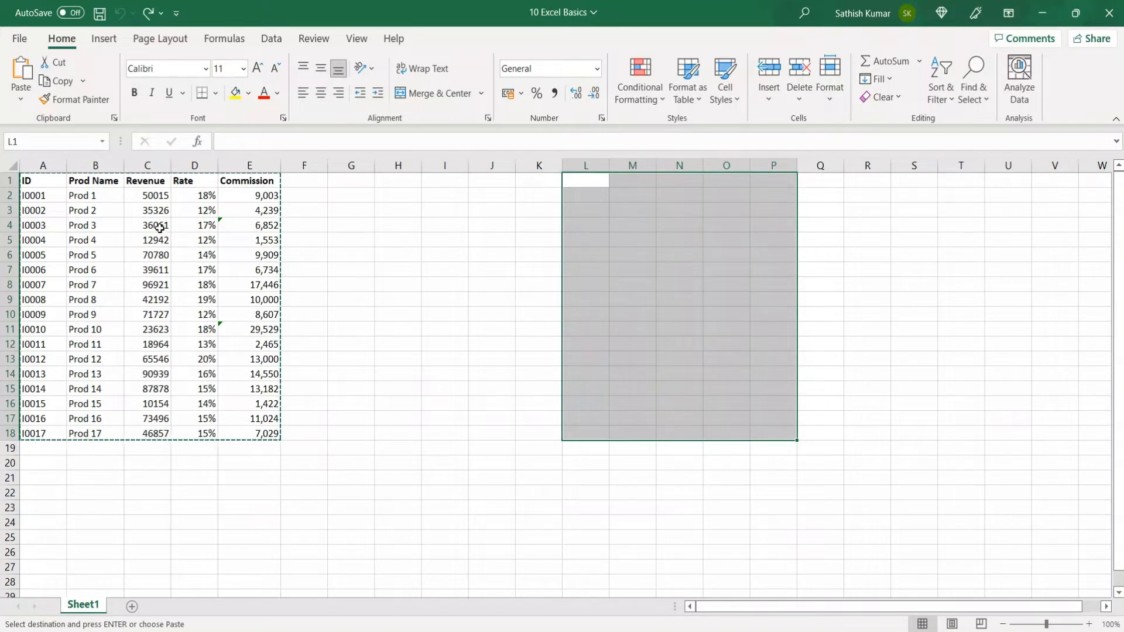
key(Escape)
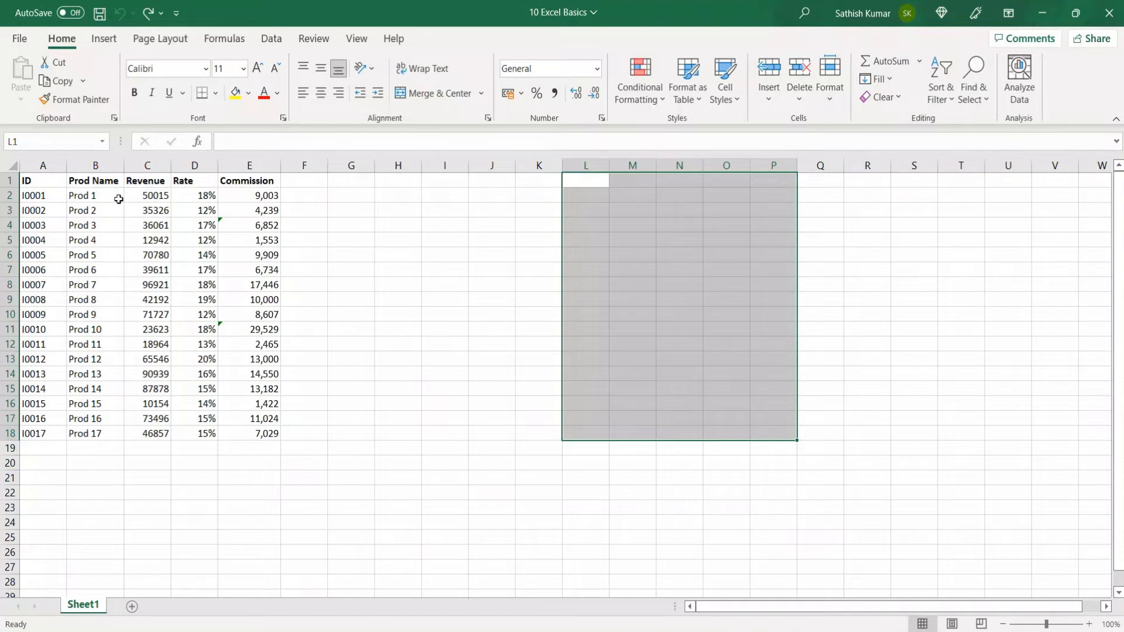
click(37, 181)
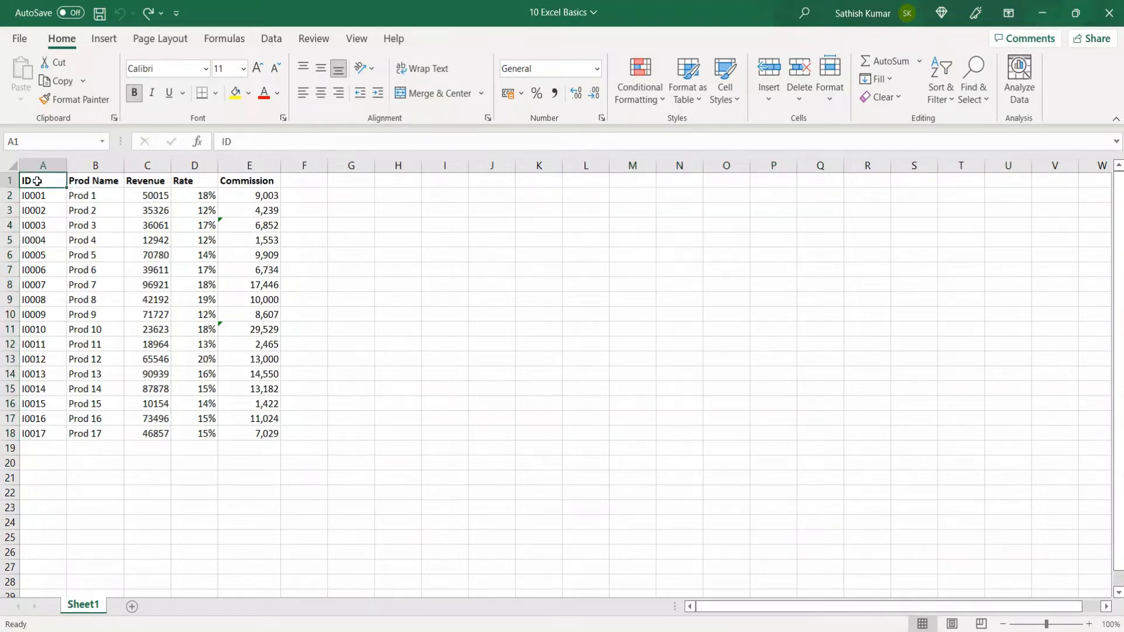
key(ctrl+a)
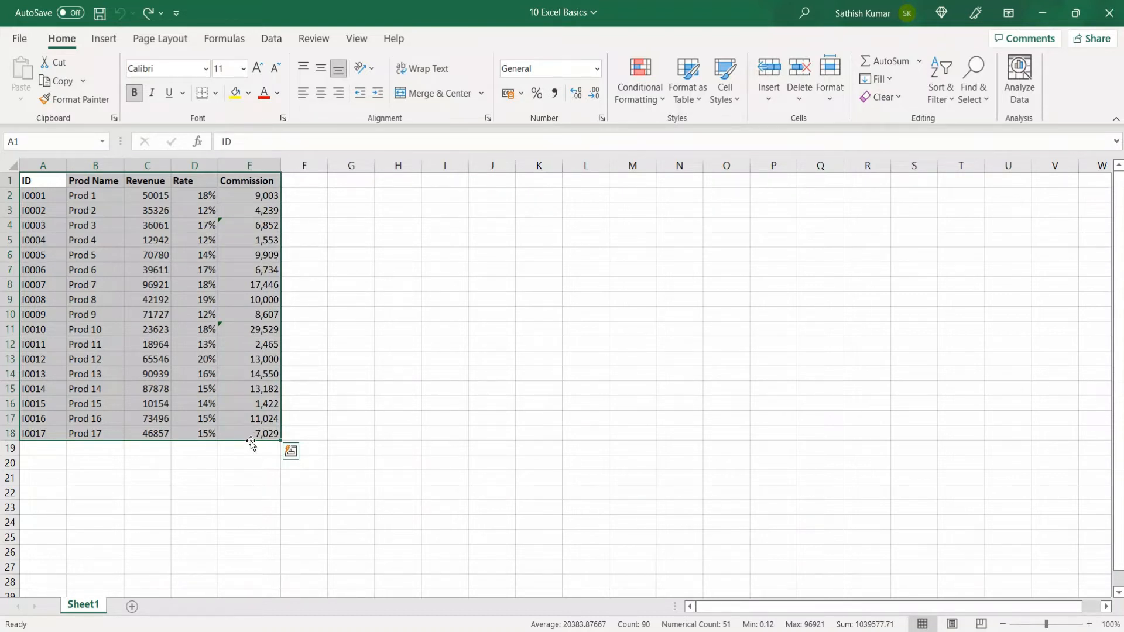
drag(251, 443, 863, 501)
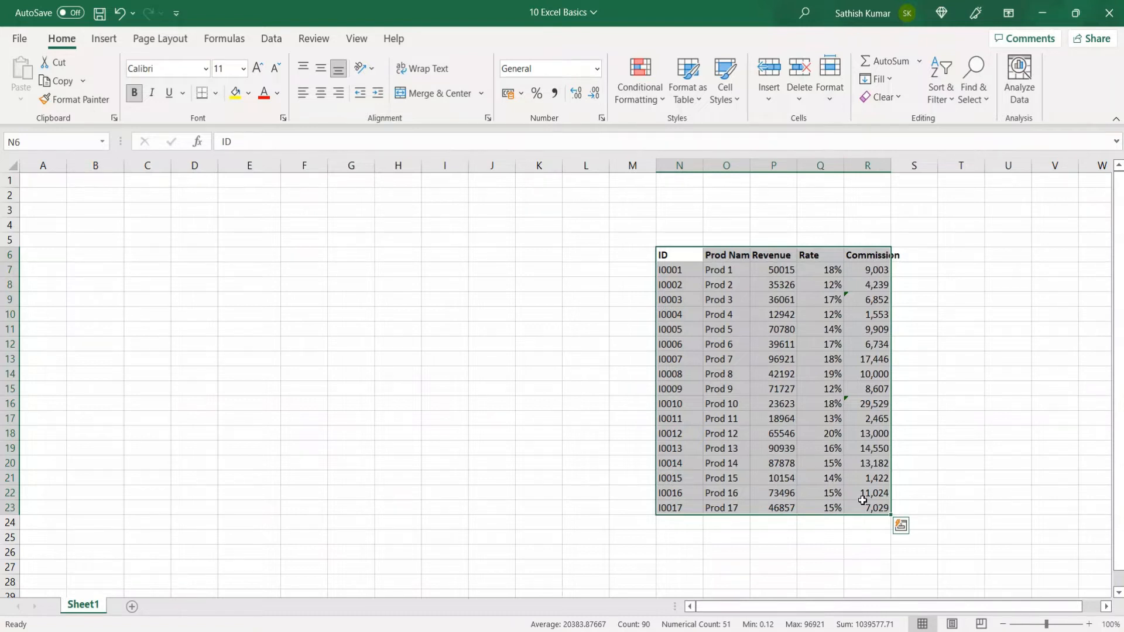
key(ctrl+z)
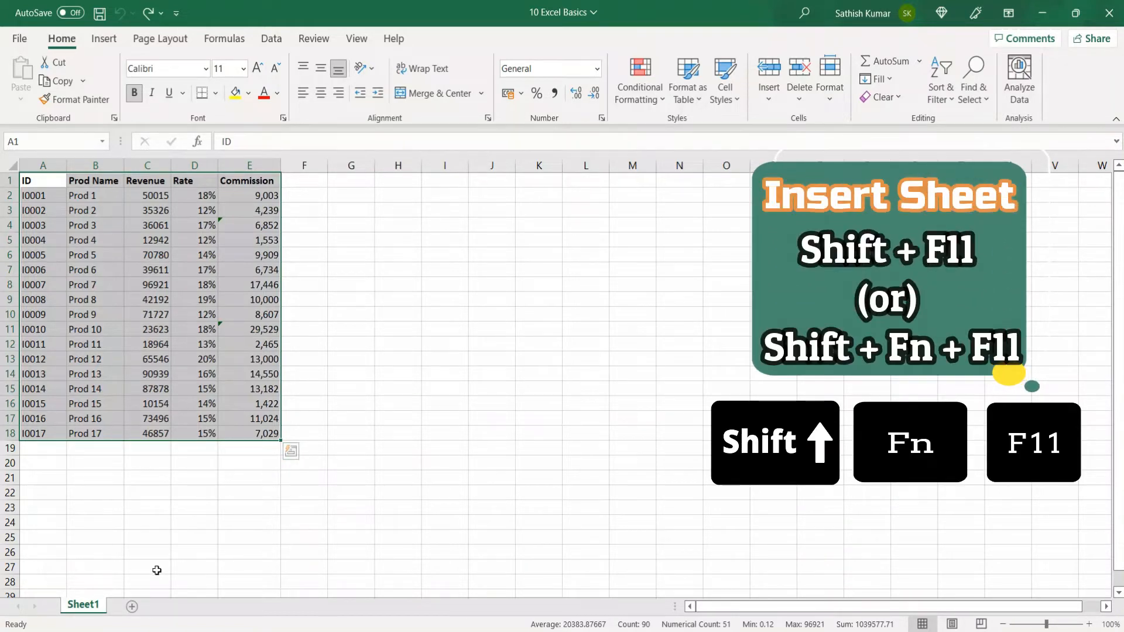
Step: Insert a blank Sheet2 with Shift+F11, then return to Sheet1
key(shift+F11)
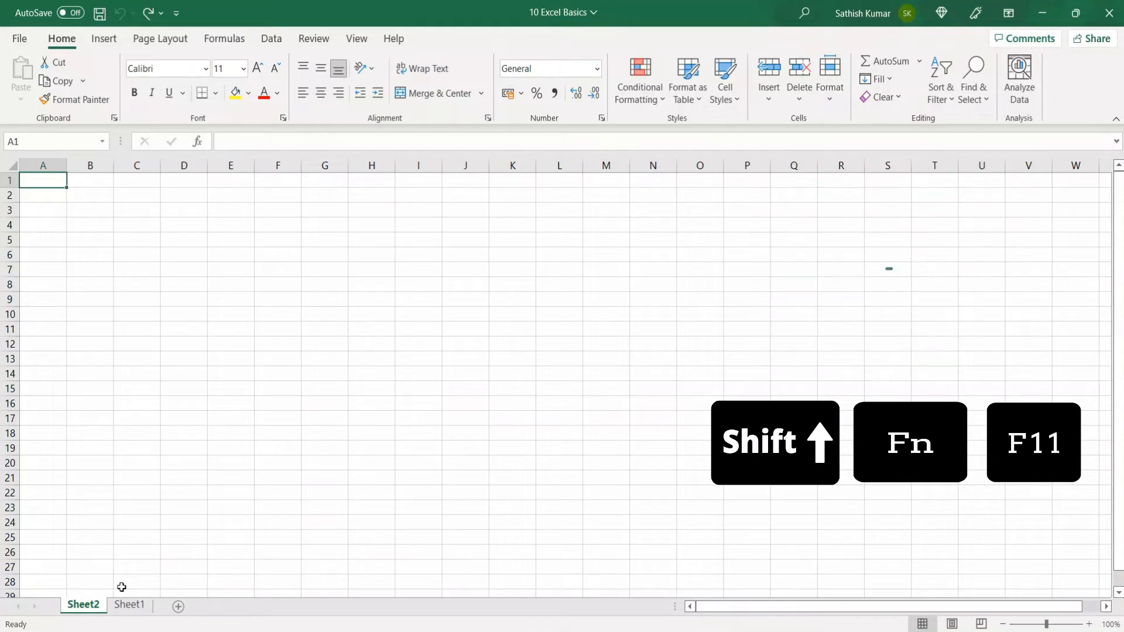
click(129, 606)
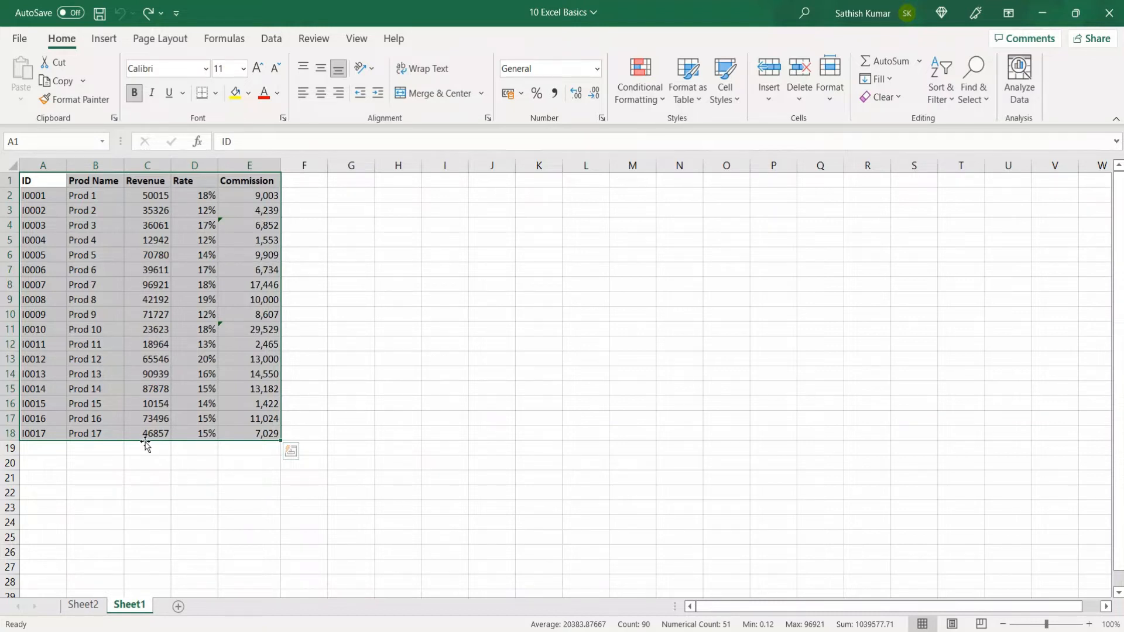
drag(145, 441, 145, 442)
drag(145, 442, 428, 517)
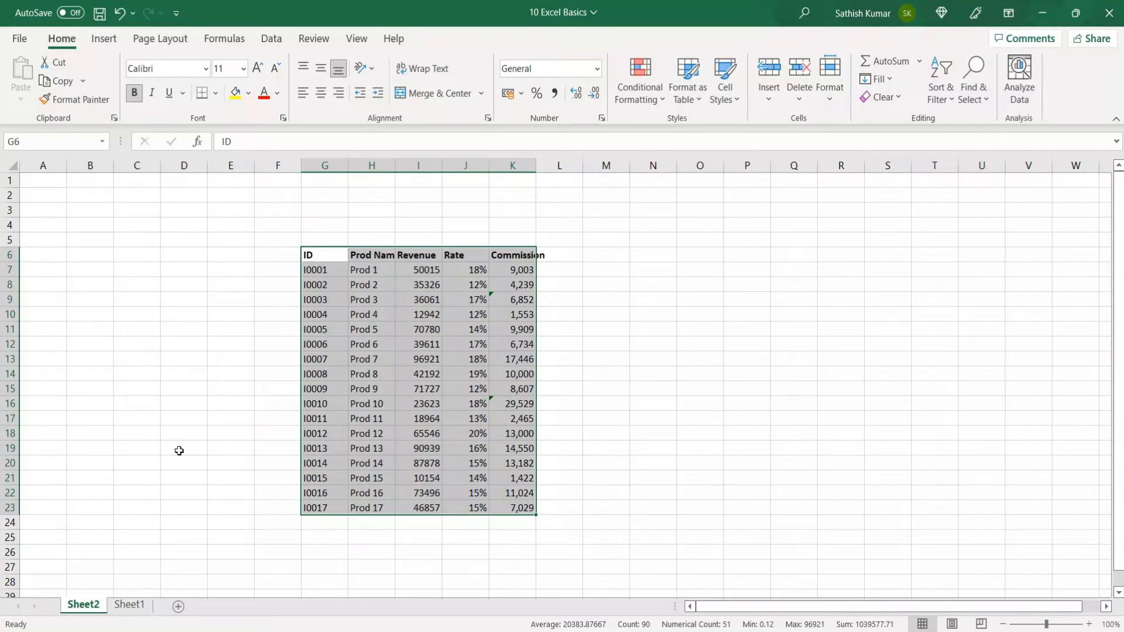
key(ctrl+z)
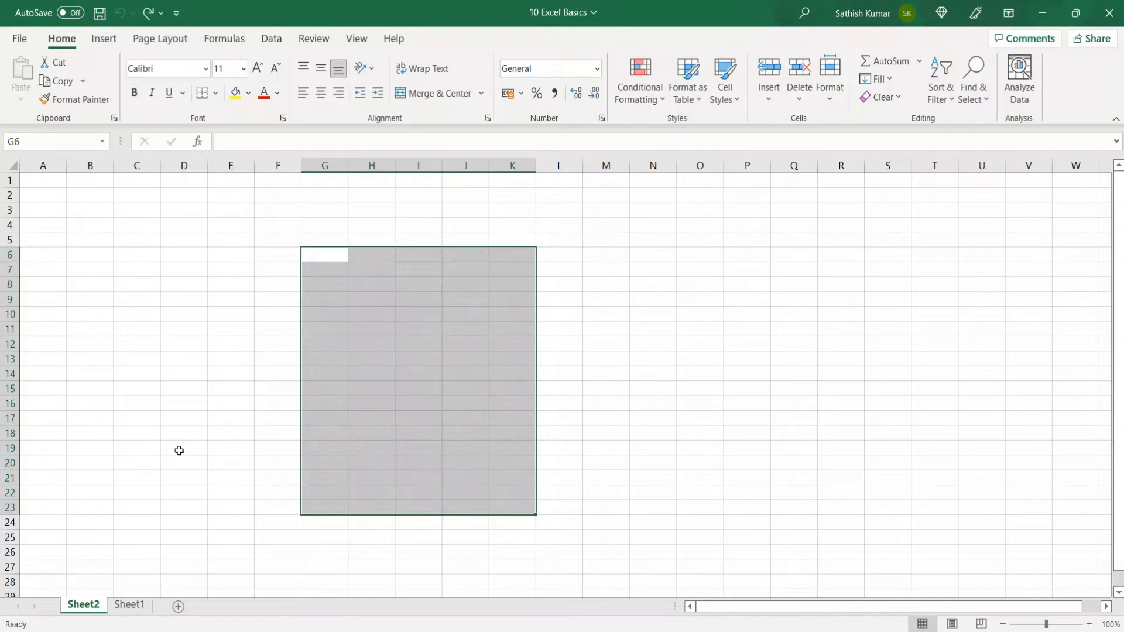
click(131, 606)
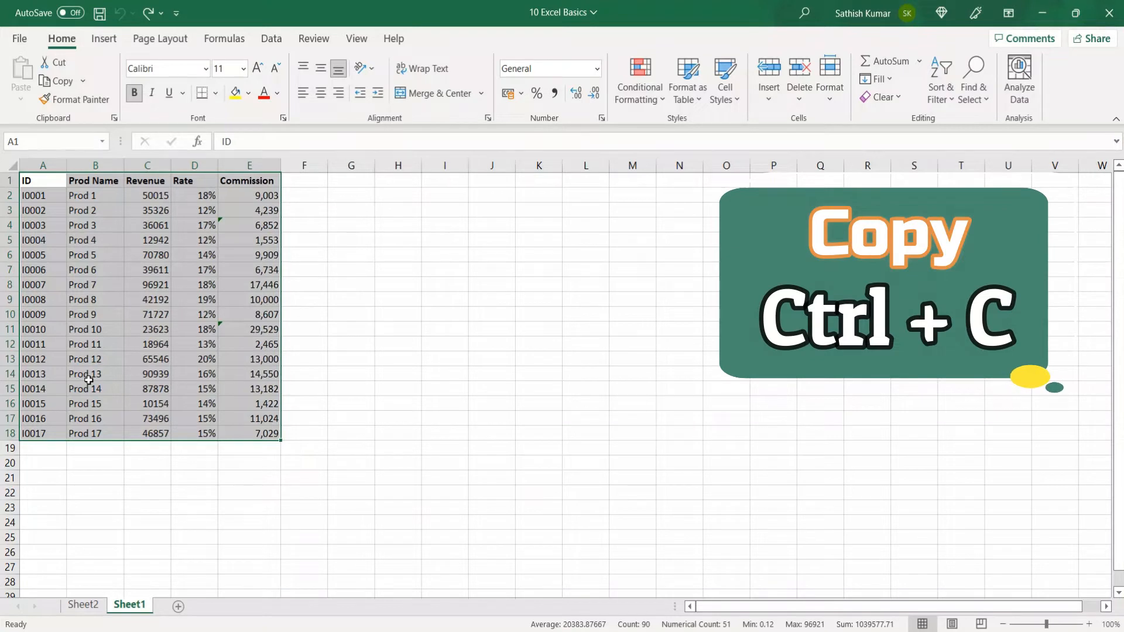
Step: Copy A1:E18 and paste a duplicate at L1:P18, then return to A1
key(ctrl+c)
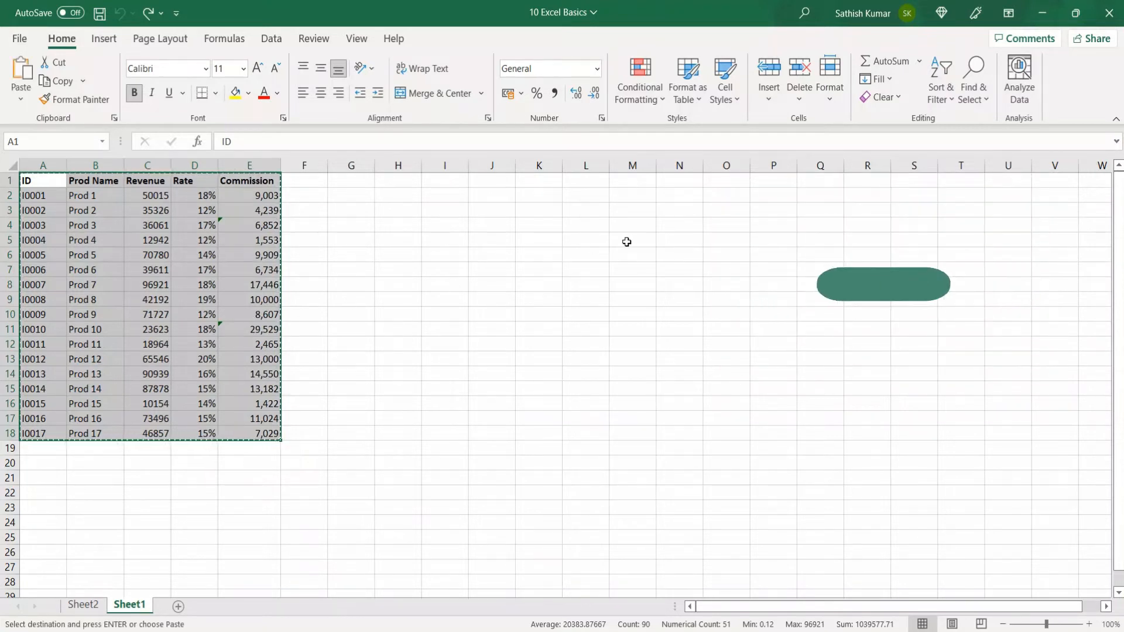
click(590, 184)
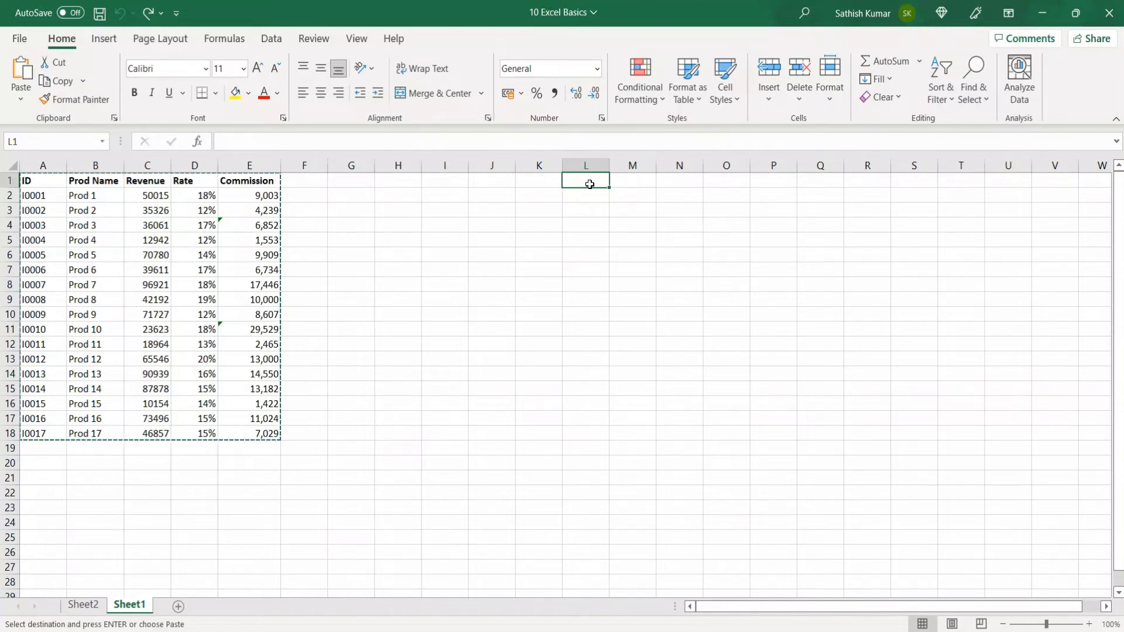
key(Return)
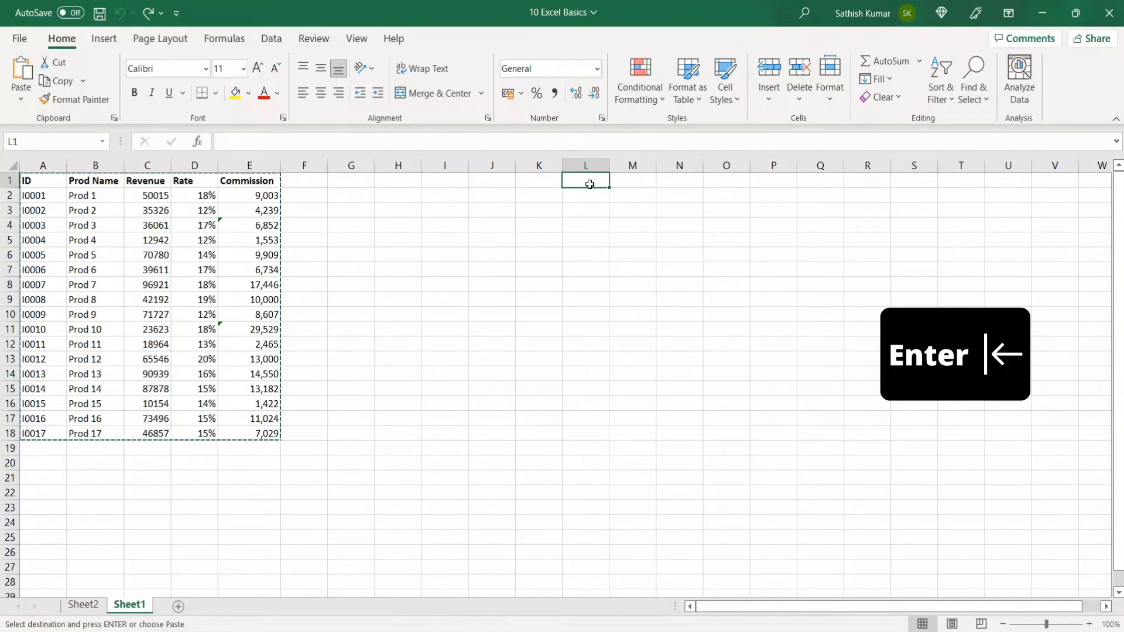
key(Return)
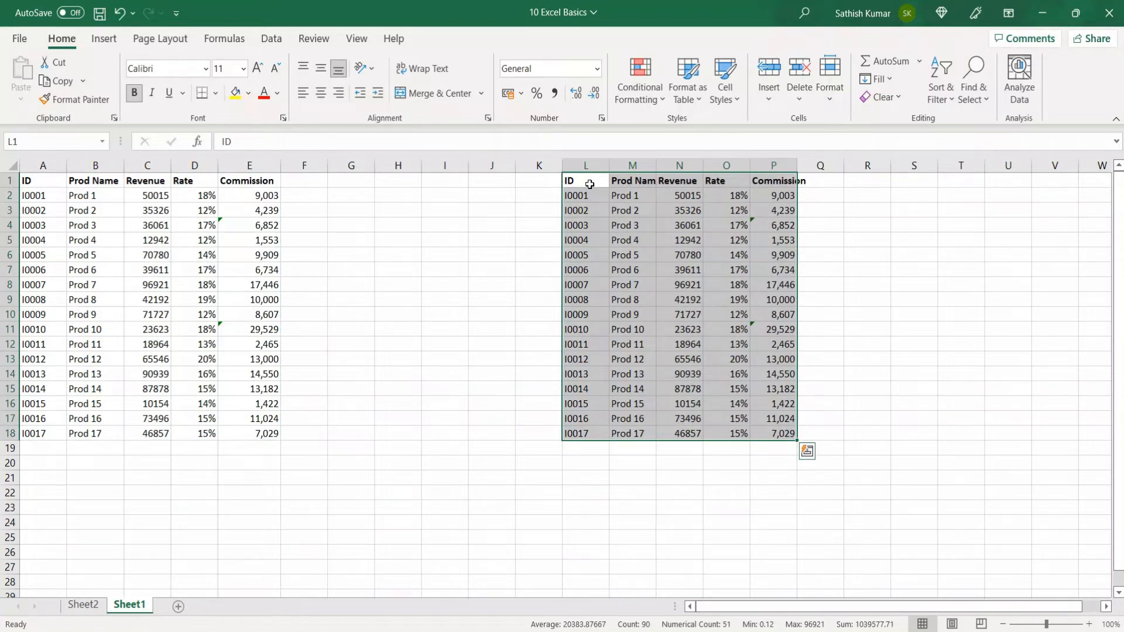
click(52, 181)
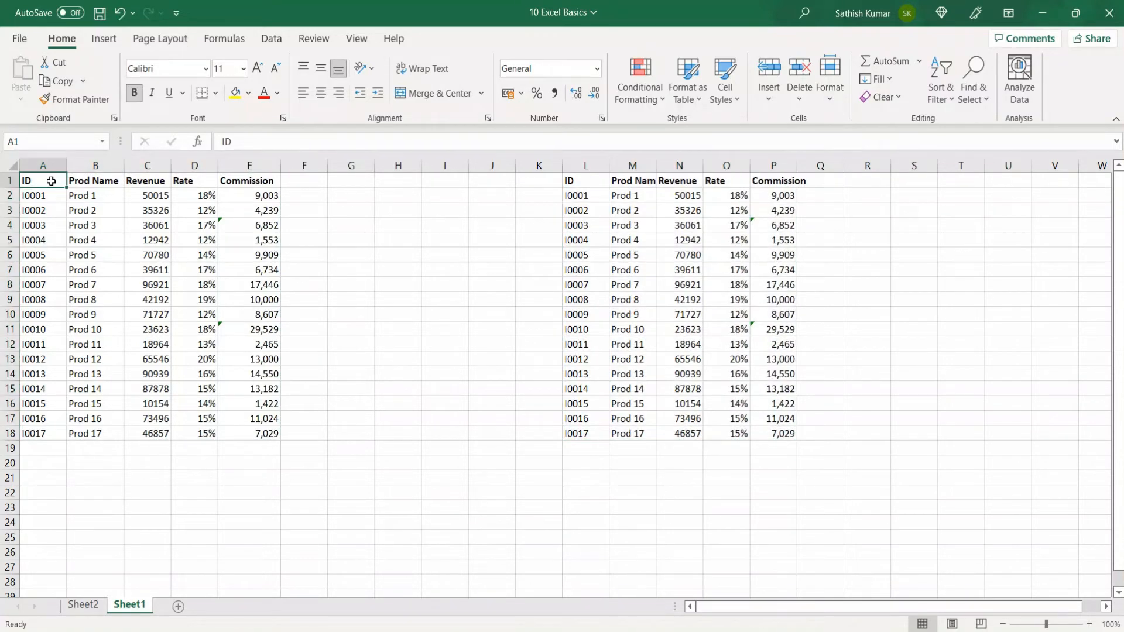
Step: Copy the commission table and paste copies at L24 and L47 on Sheet1
key(ctrl+a)
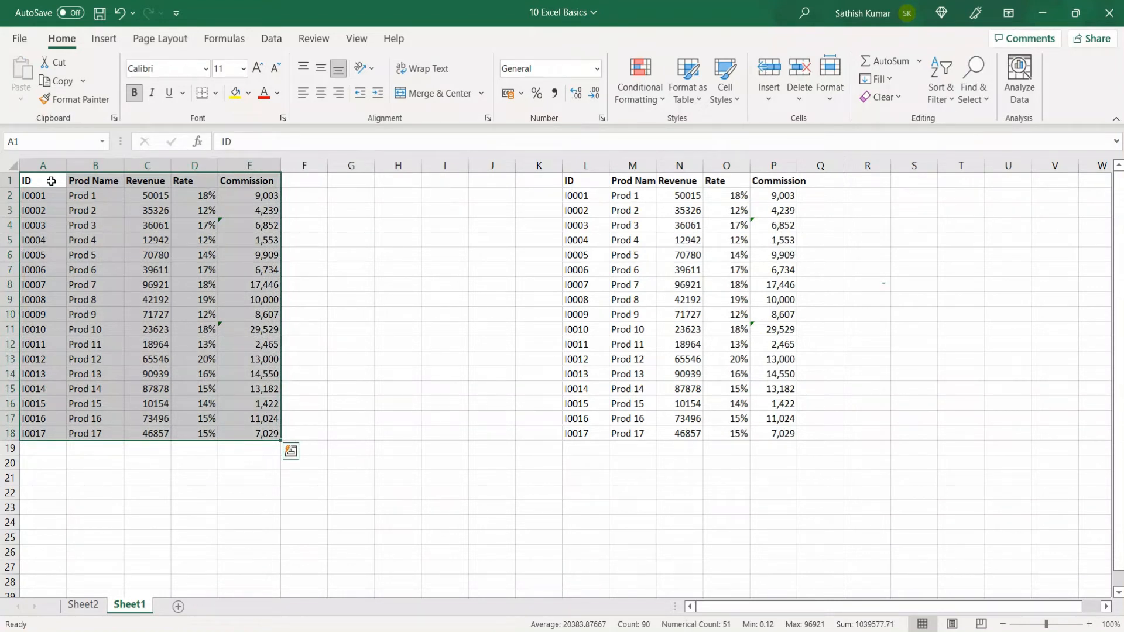
key(ctrl+c)
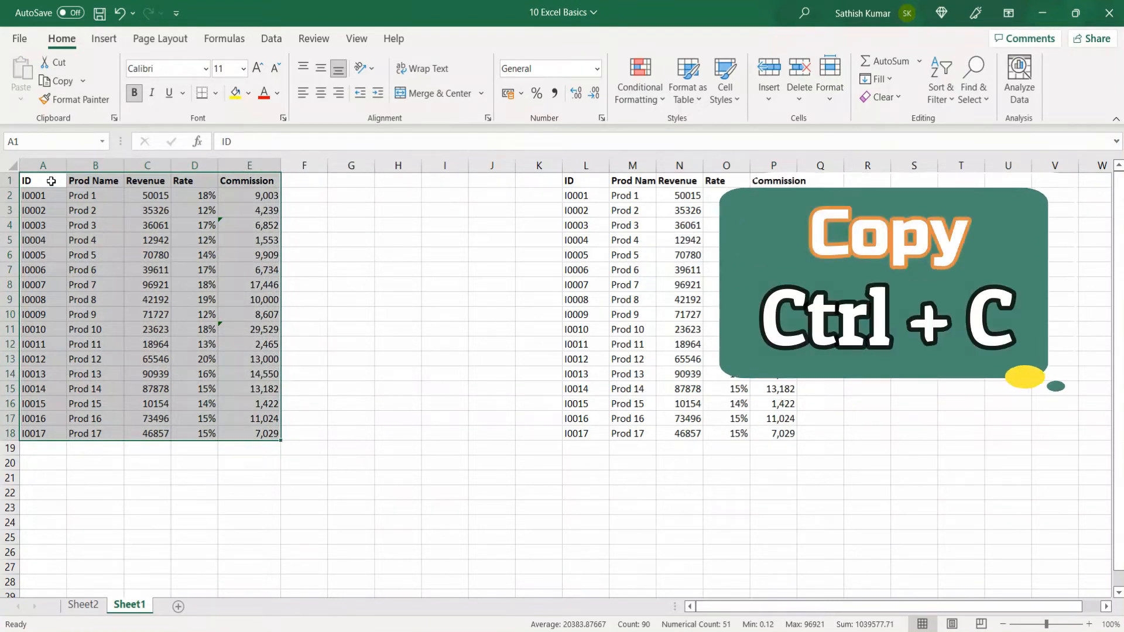
click(581, 519)
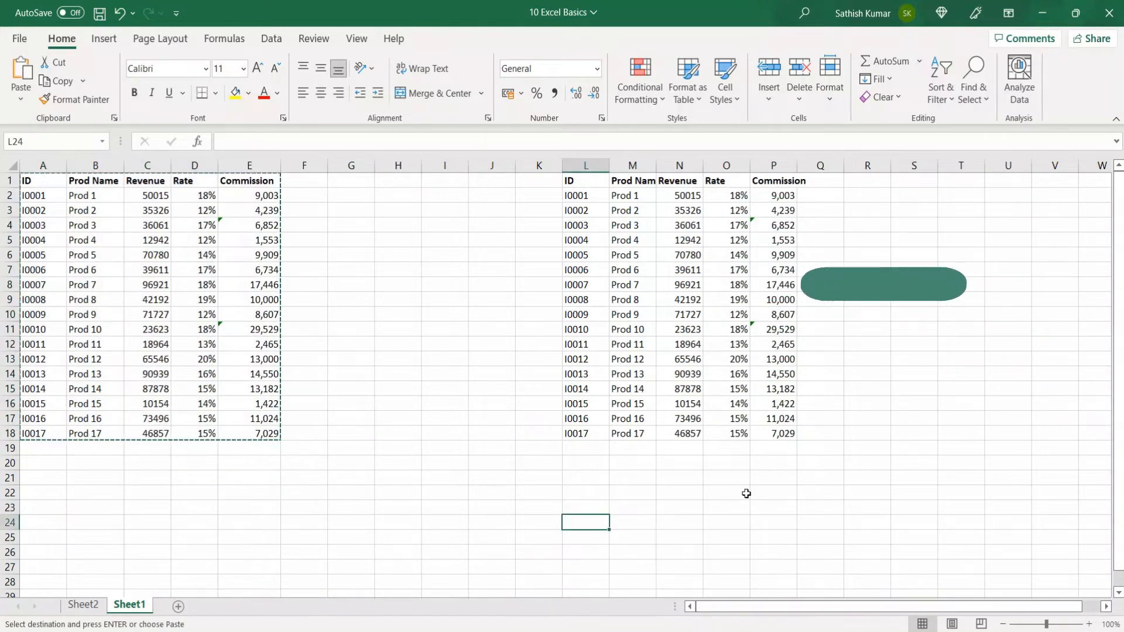
key(ctrl+v)
scroll(756, 492, down, 9)
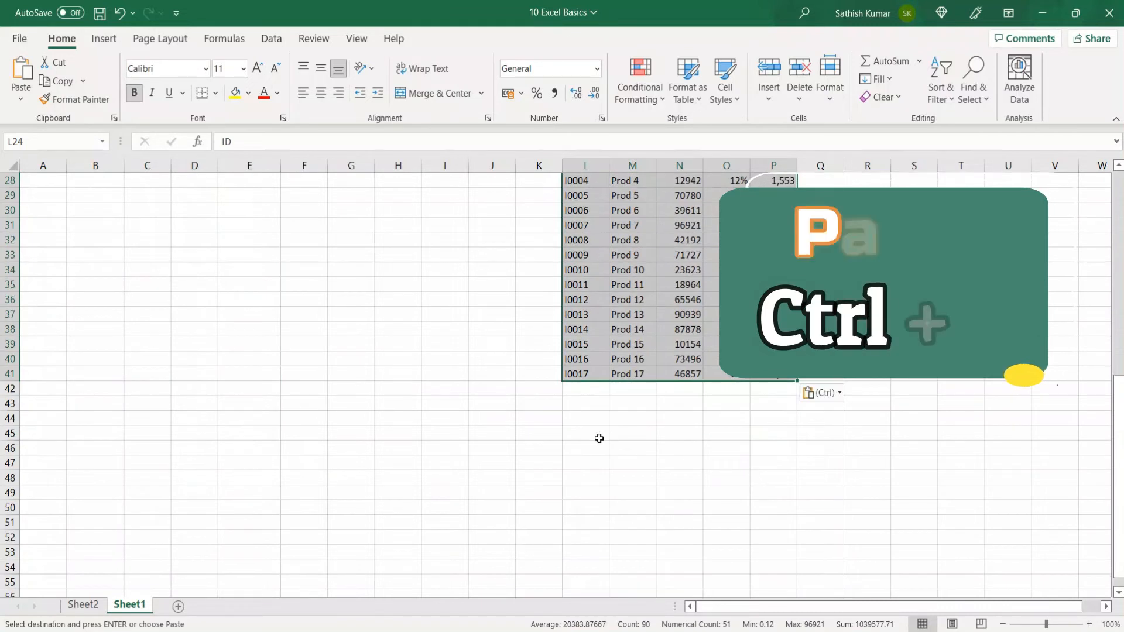
click(585, 462)
key(ctrl+v)
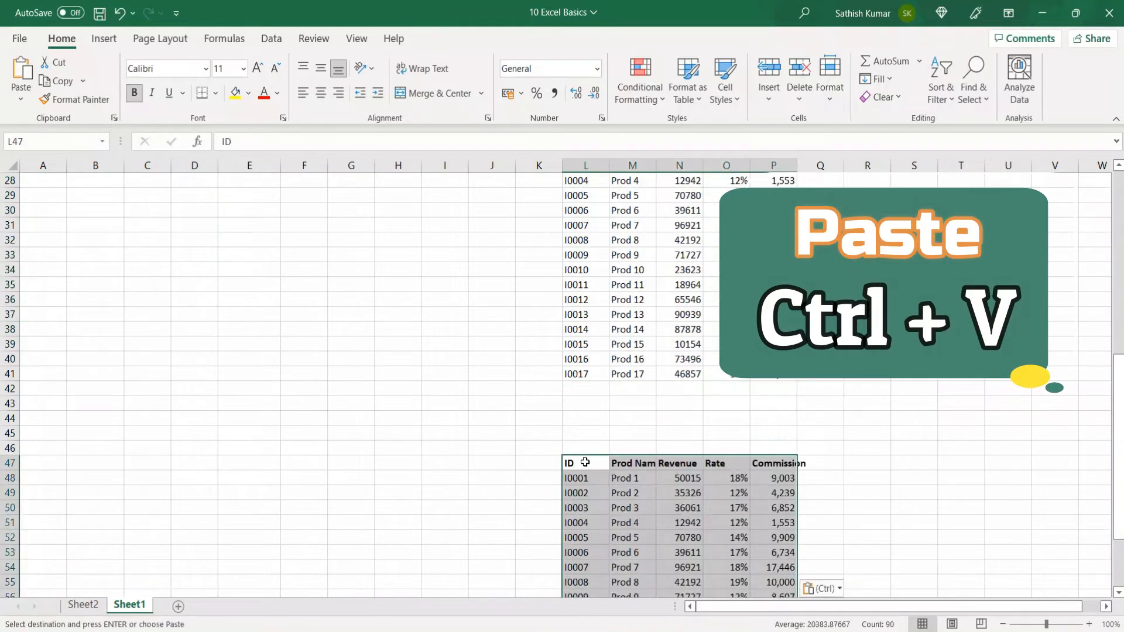
Step: Paste another copy at O6 on Sheet2, return to Sheet1, and clear the copy marquee
click(82, 604)
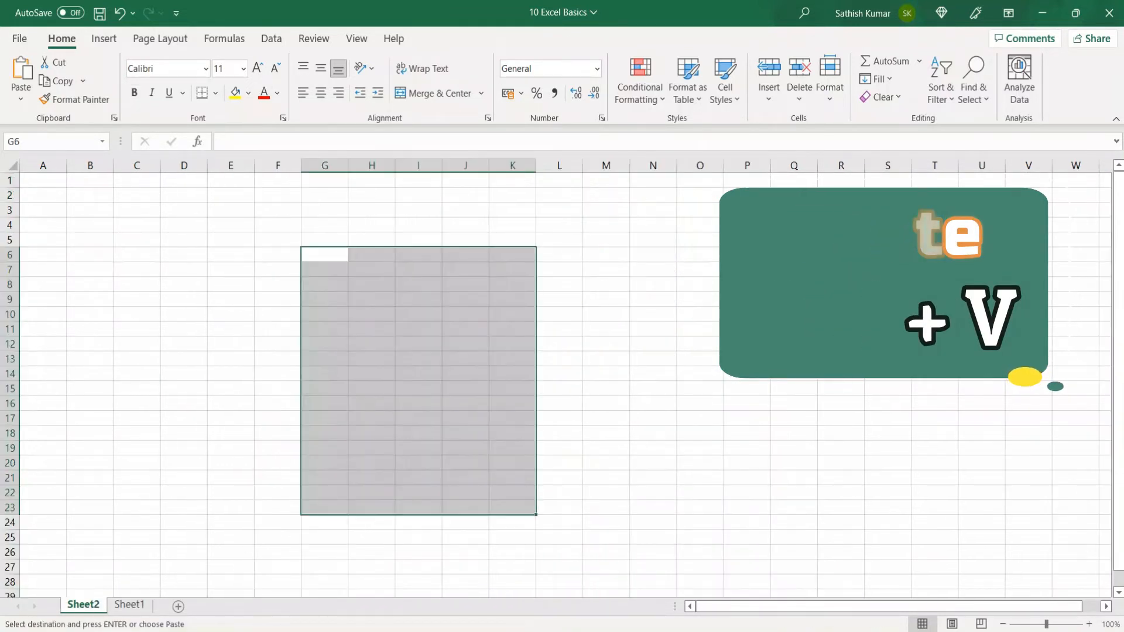
click(711, 253)
key(ctrl+v)
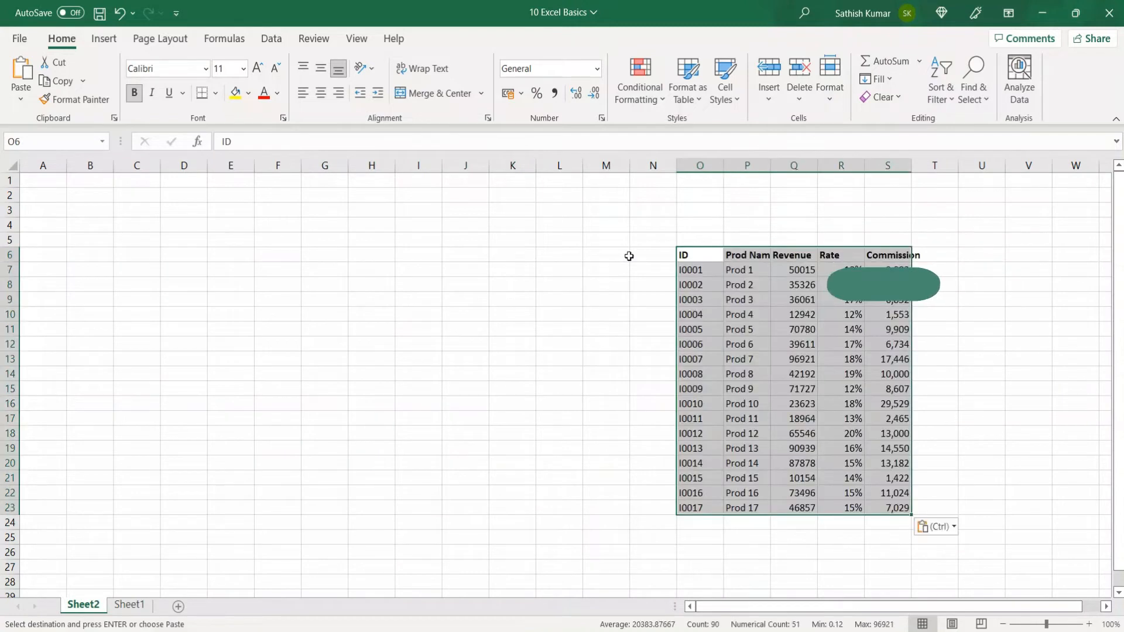
click(130, 605)
scroll(83, 328, up, 9)
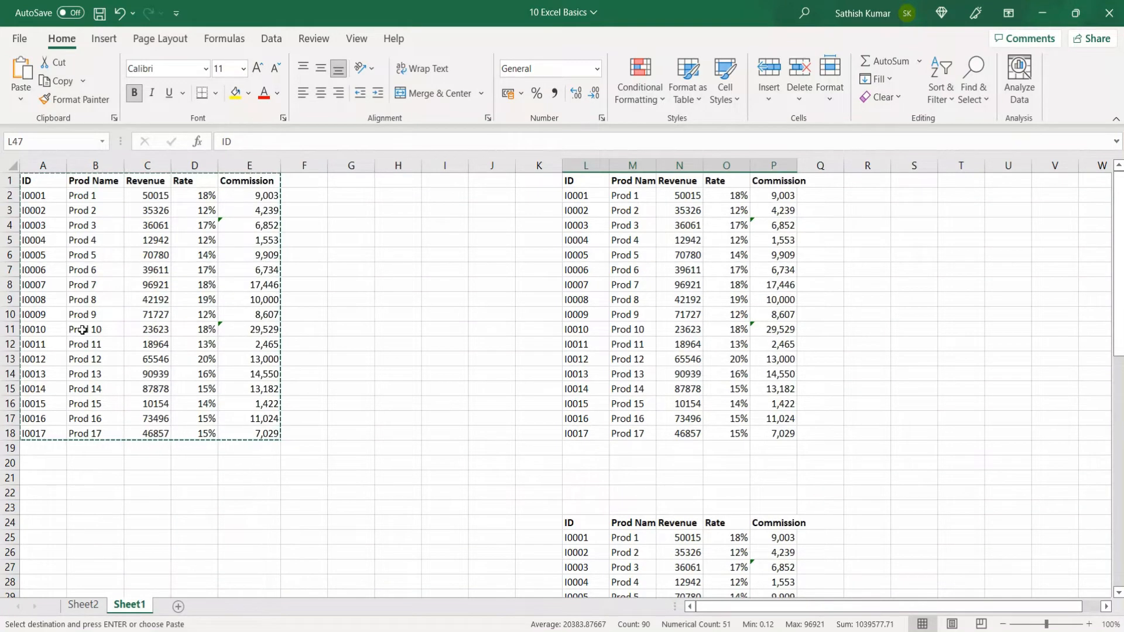
key(Return)
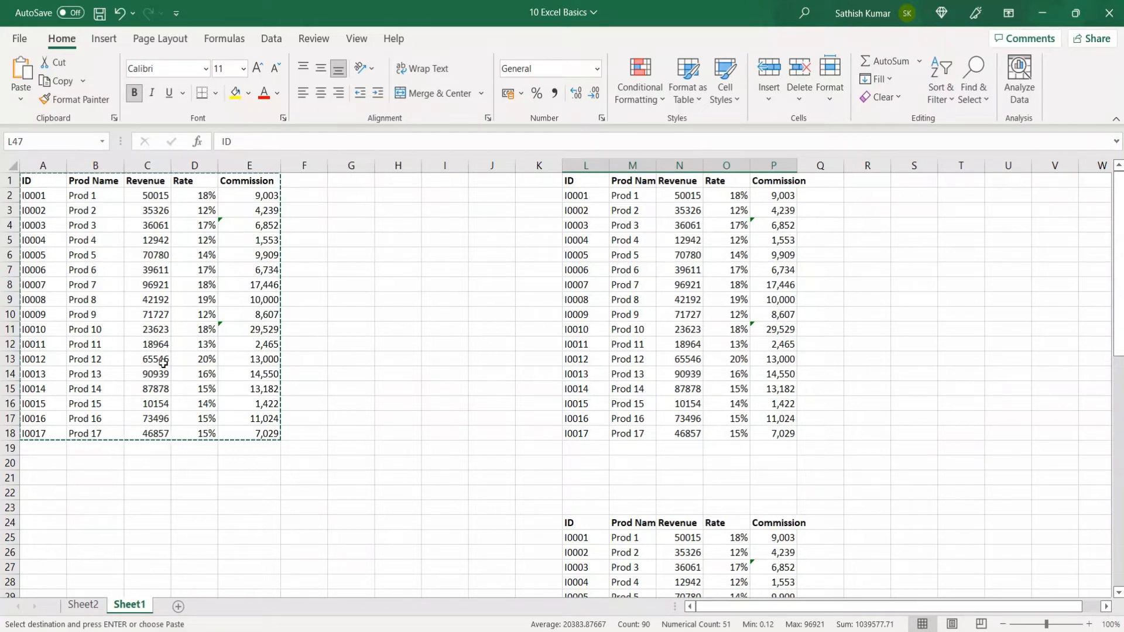
key(Escape)
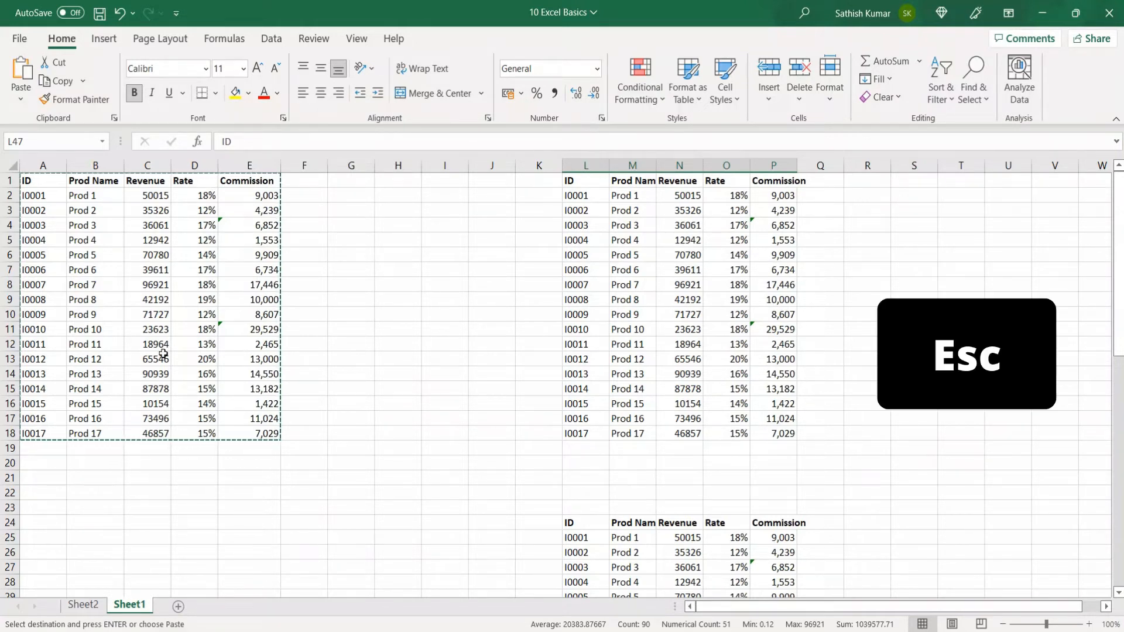
key(Return)
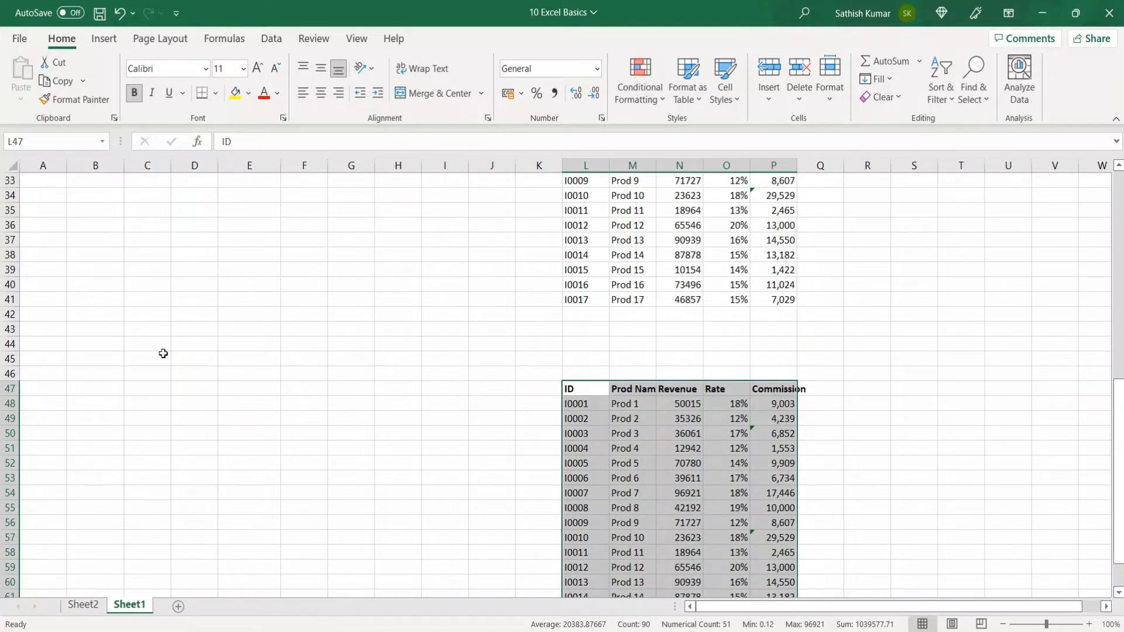
scroll(163, 351, up, 12)
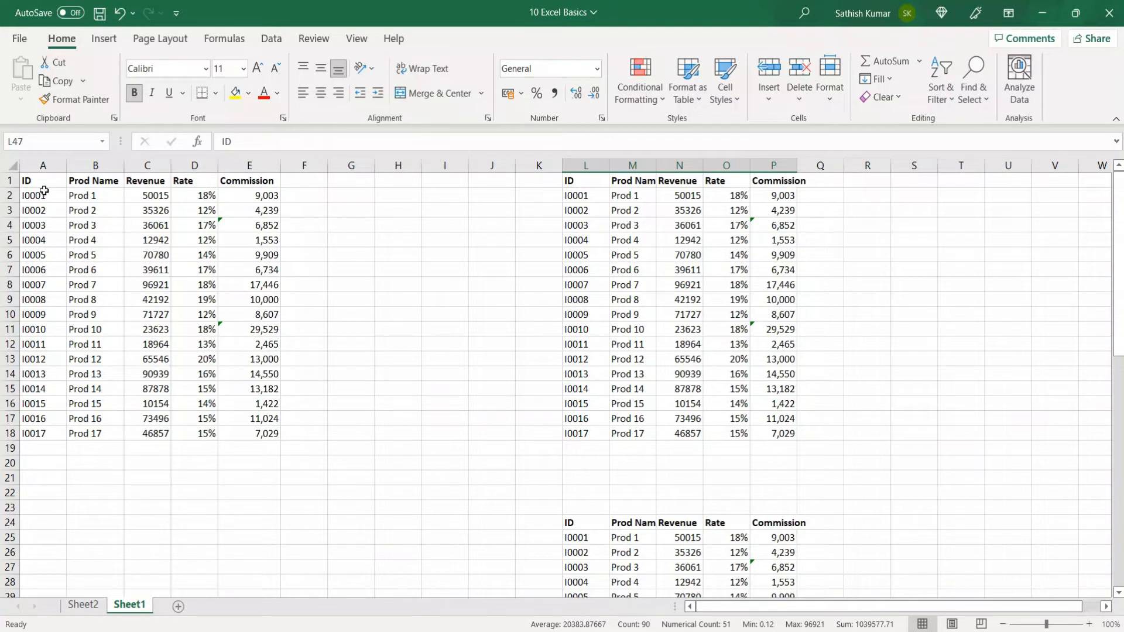
drag(43, 183, 234, 431)
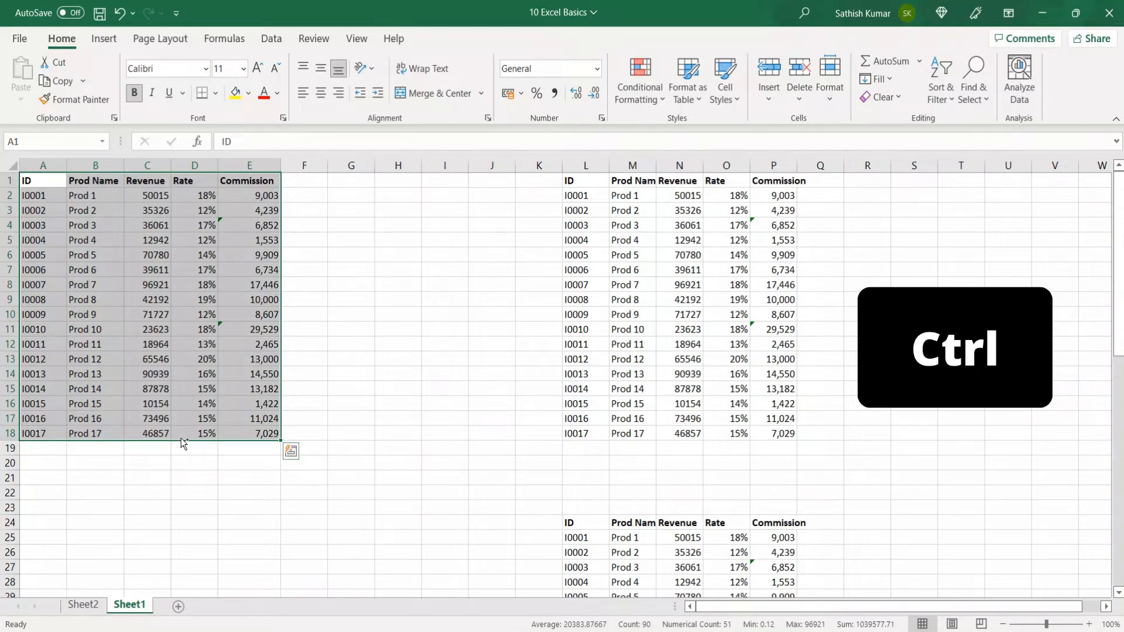
Step: Drag a copy of the table to S1:W18, then reselect the whole original table
drag(183, 444, 1067, 420)
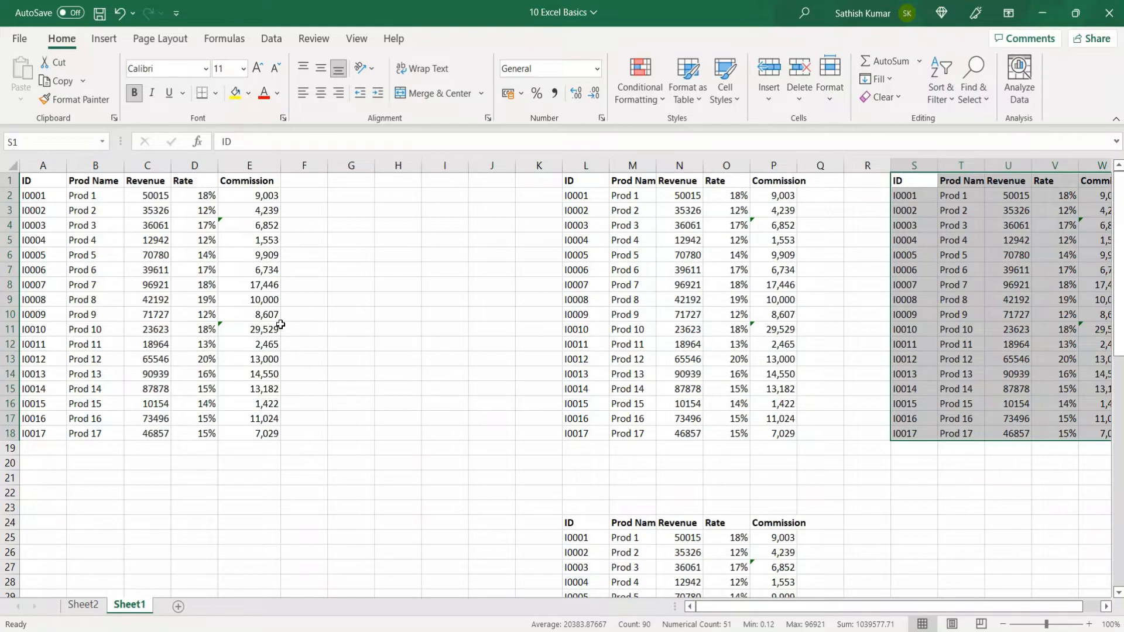
click(50, 242)
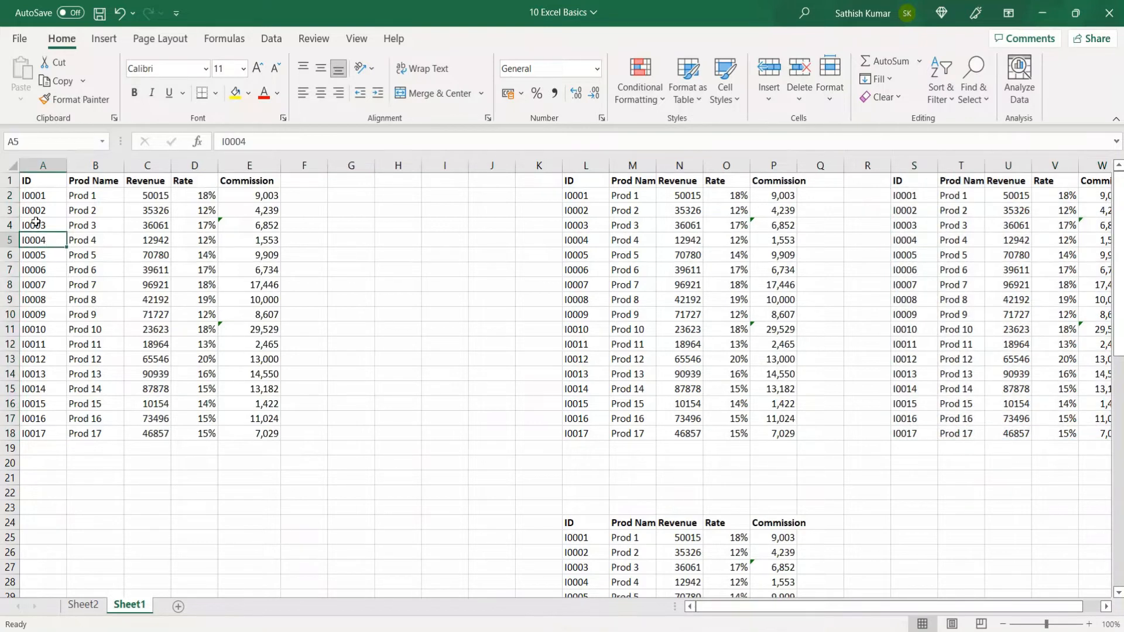
click(30, 182)
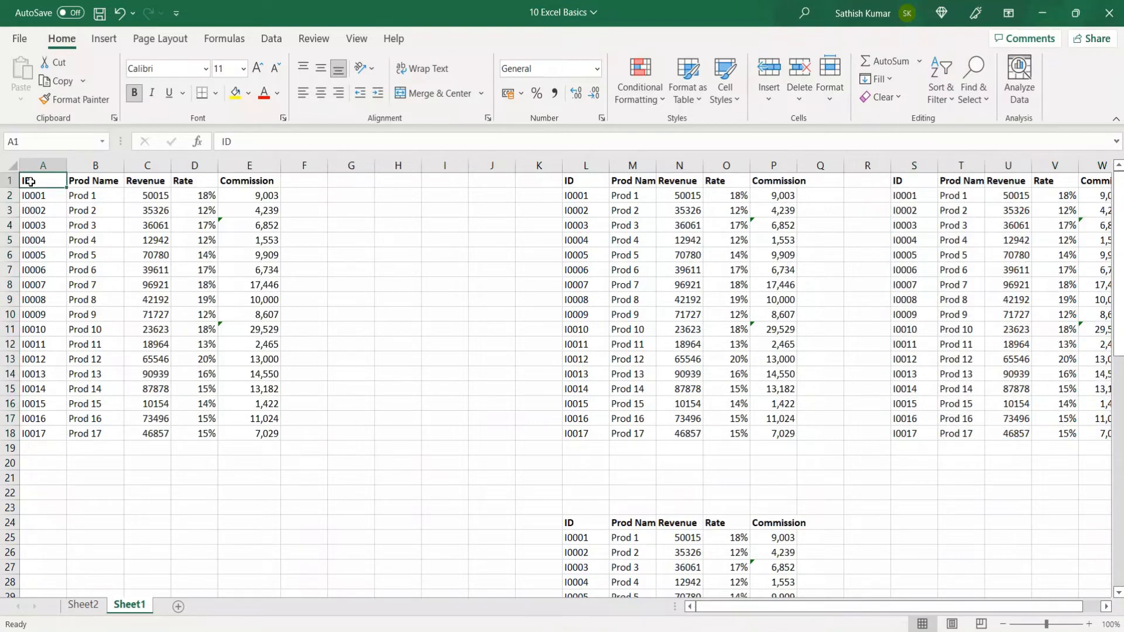
key(ctrl+a)
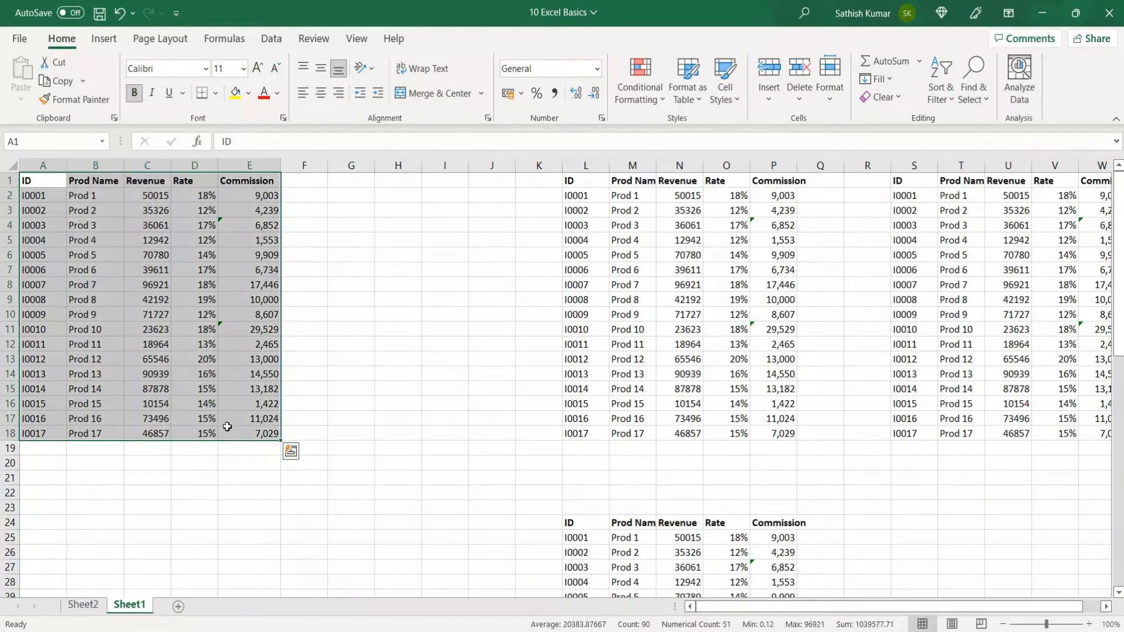
Step: Ctrl+Alt-drag the table onto Sheet2, drop the copy at E3:I20, and return to Sheet1
key(alt)
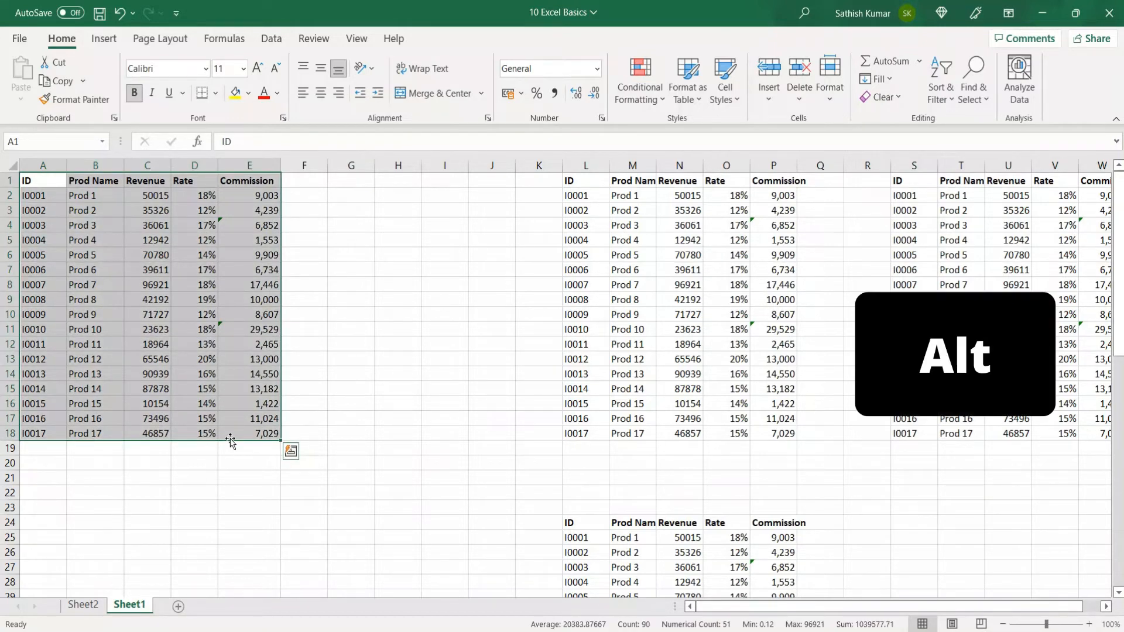
drag(230, 441, 232, 443)
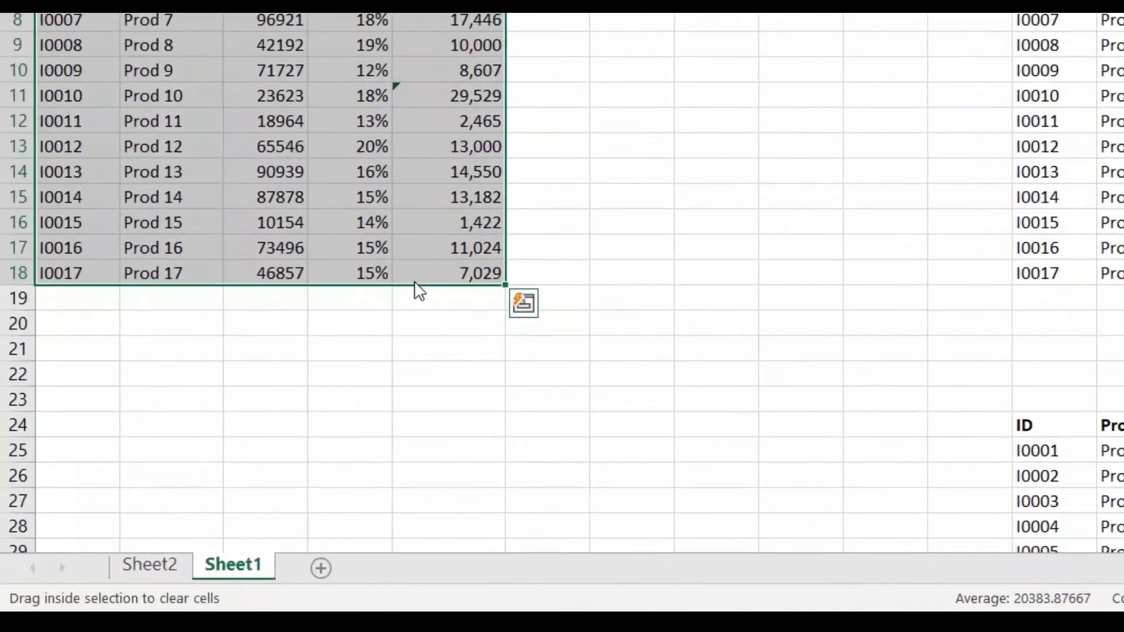
key(alt)
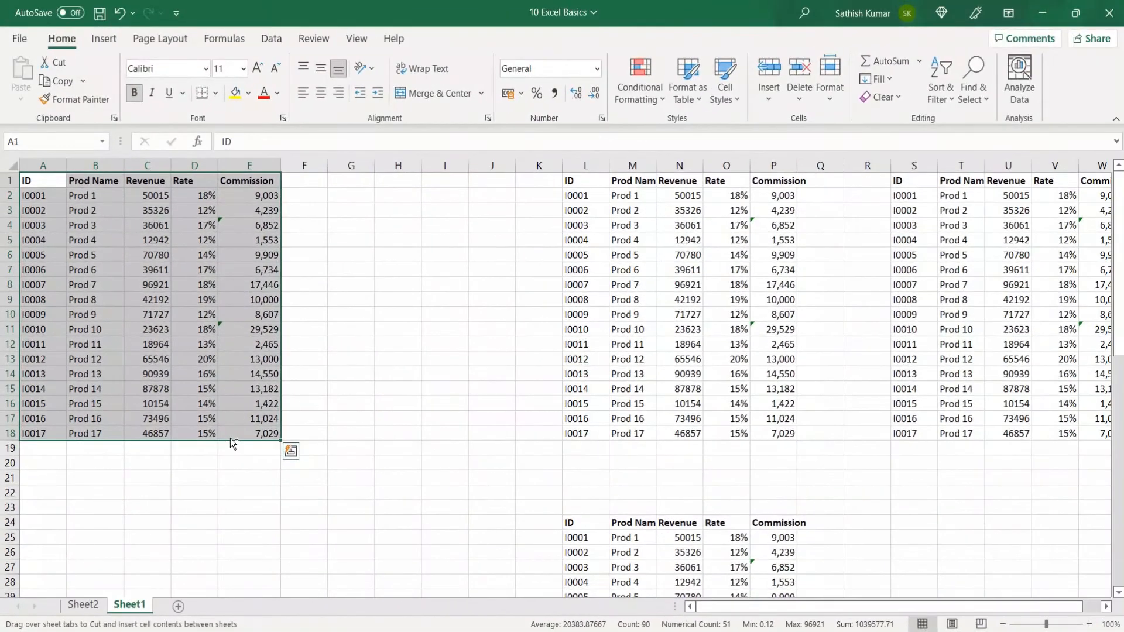
key(ctrl)
key(alt)
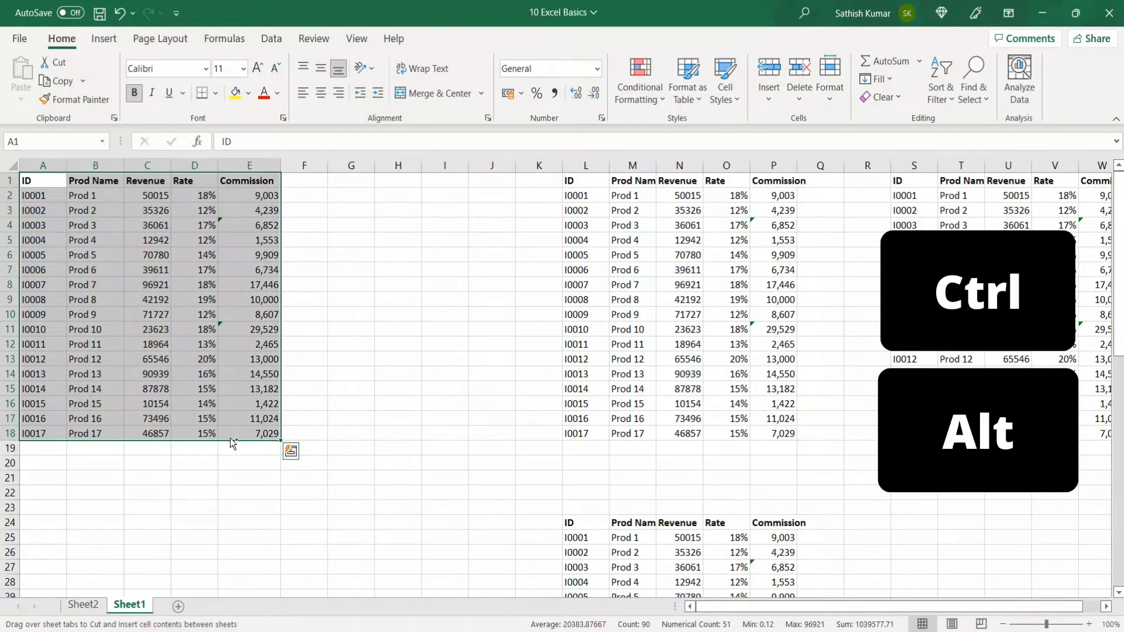
drag(233, 443, 421, 474)
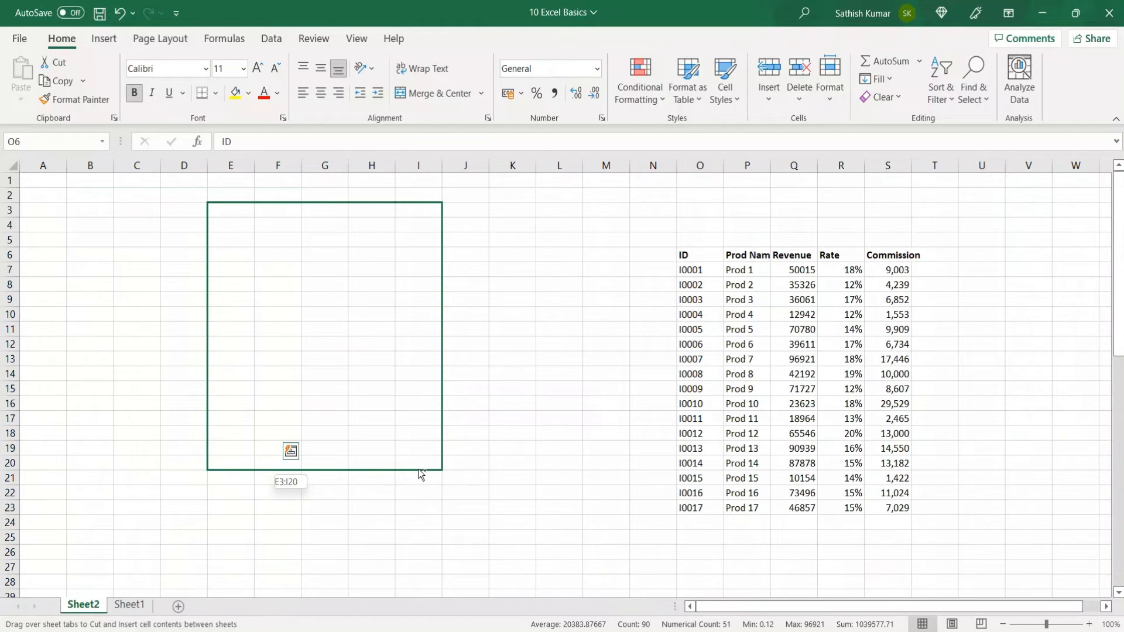
drag(421, 474, 421, 474)
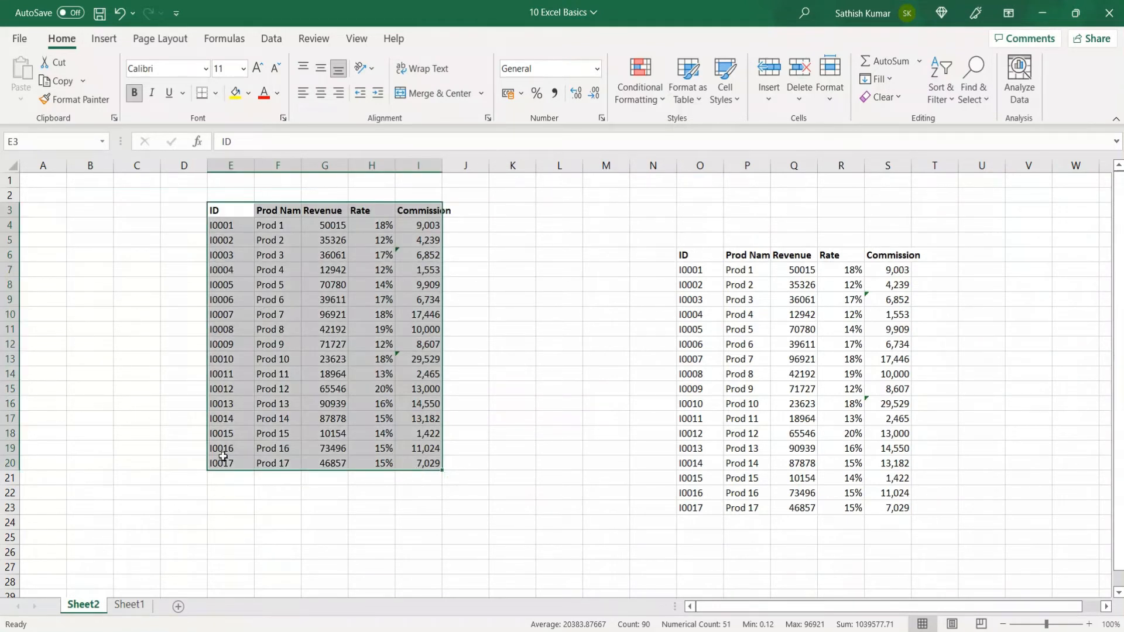
click(130, 605)
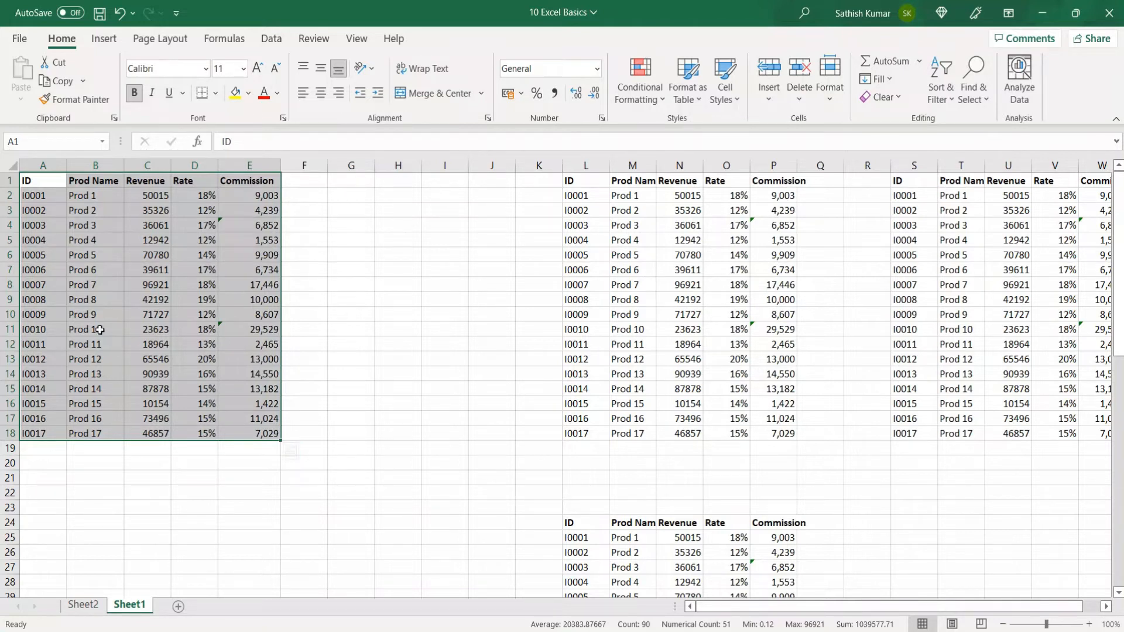
Step: Copy A1:E18, switch to Sheet2, and select D36 below the existing data
click(31, 183)
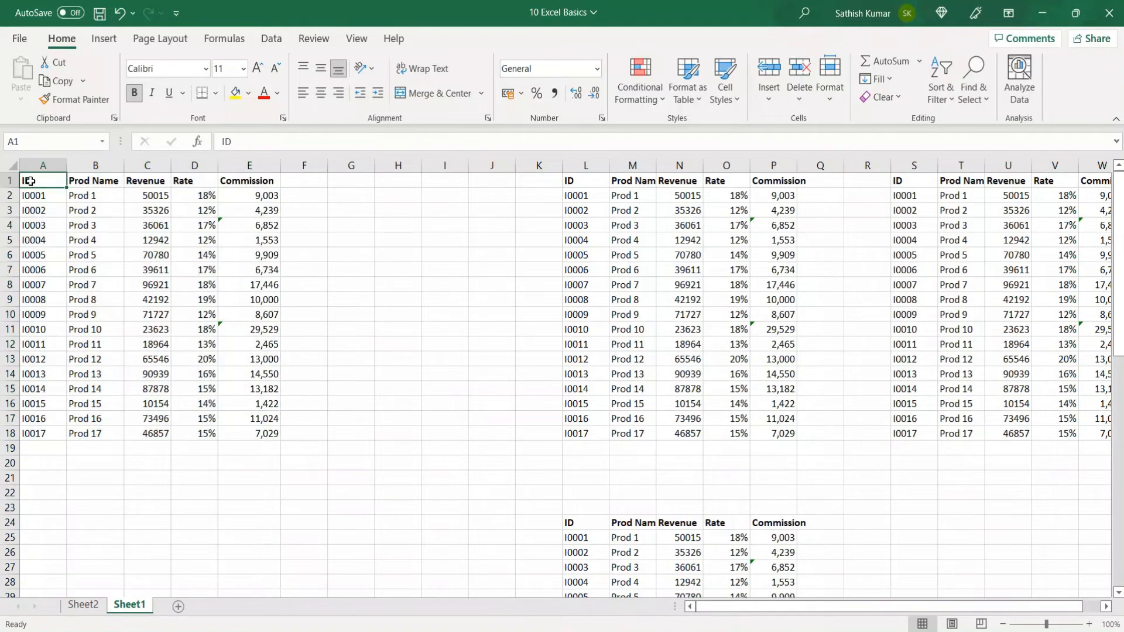
drag(31, 183, 253, 433)
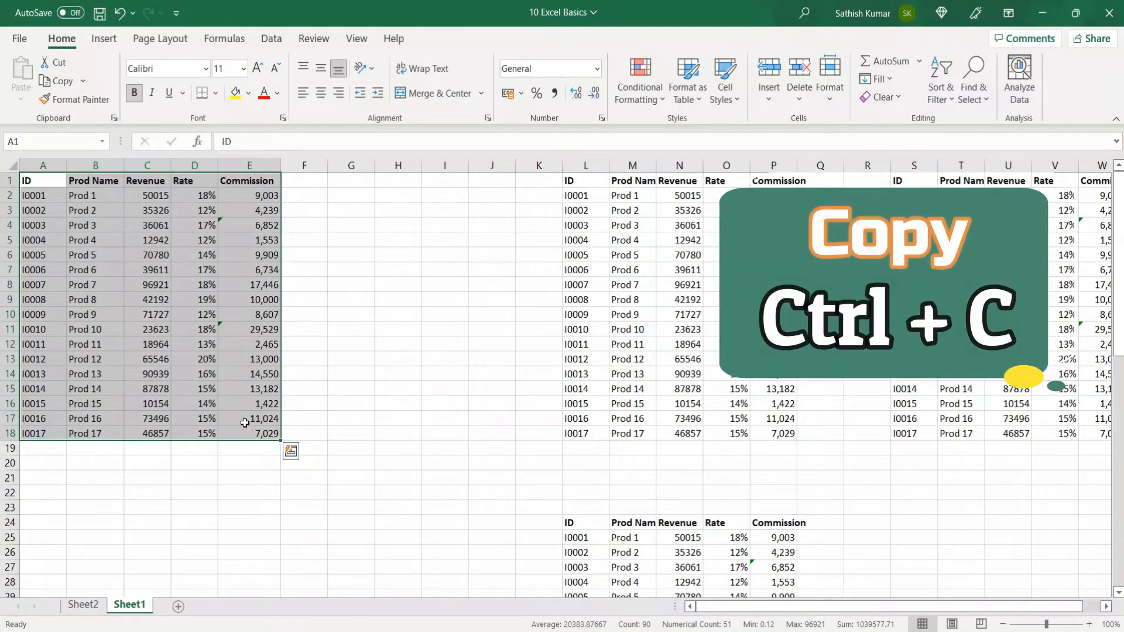
key(ctrl+c)
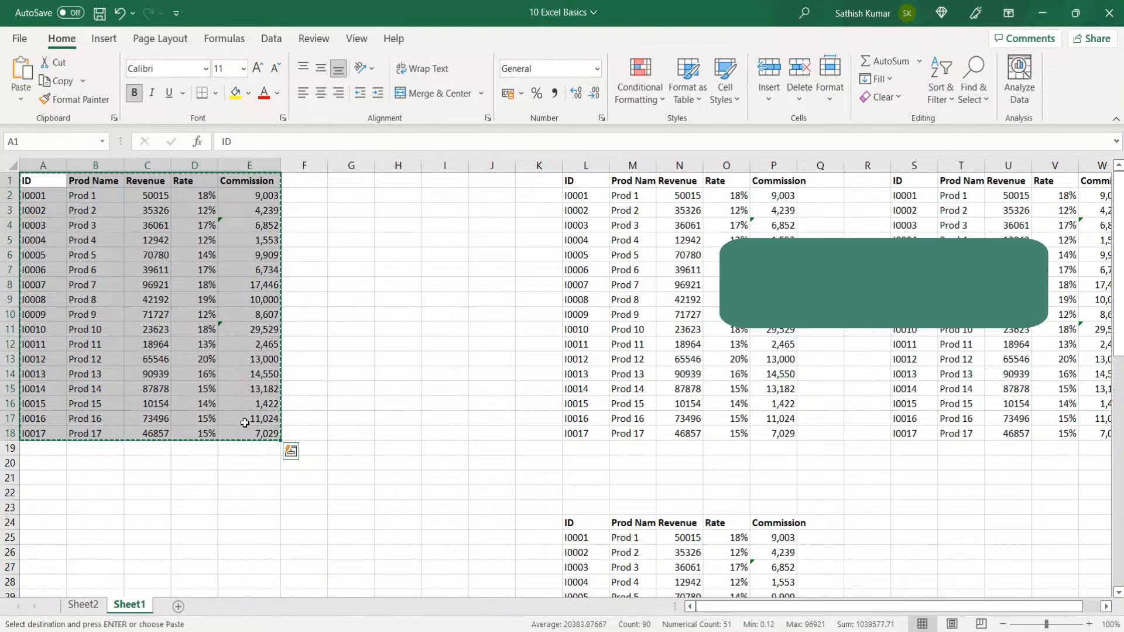
click(83, 604)
scroll(212, 441, down, 4)
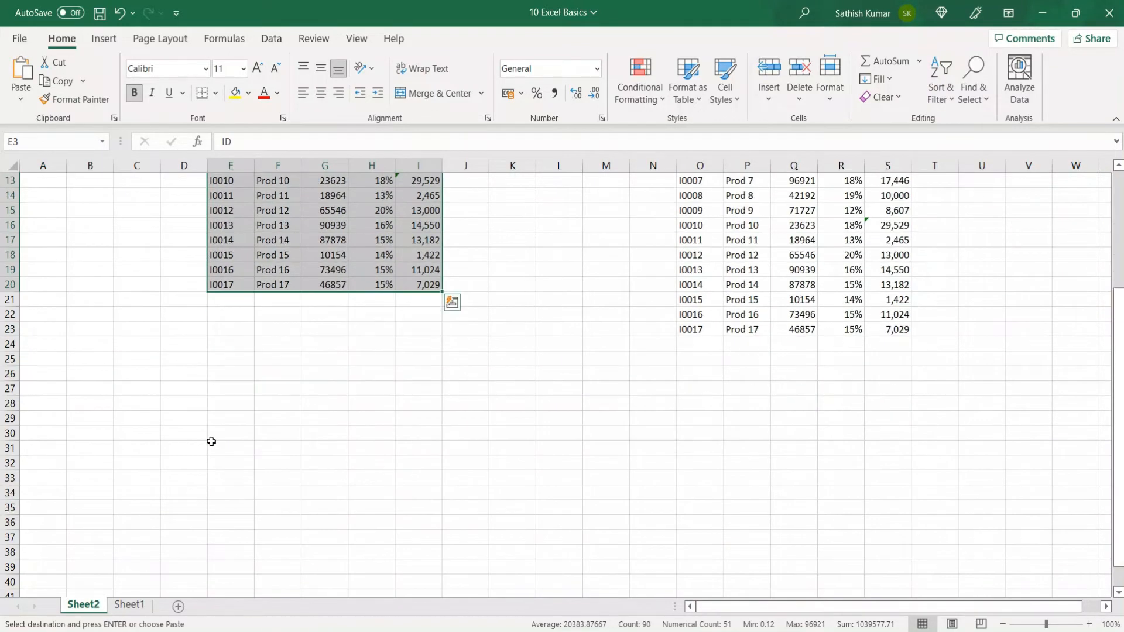
scroll(211, 441, down, 3)
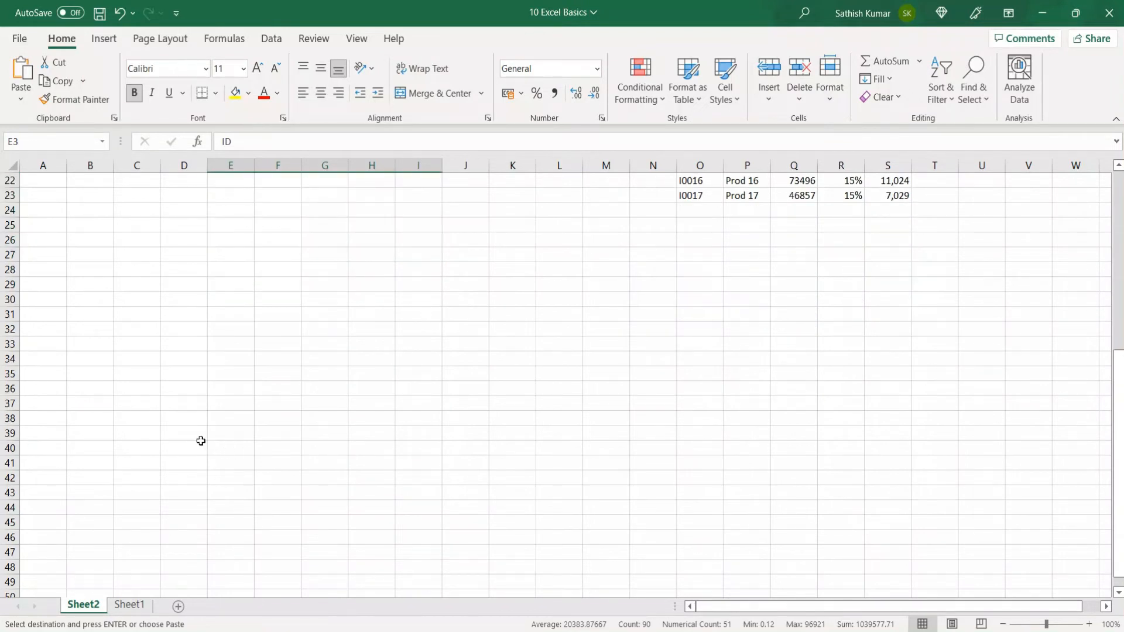
click(172, 385)
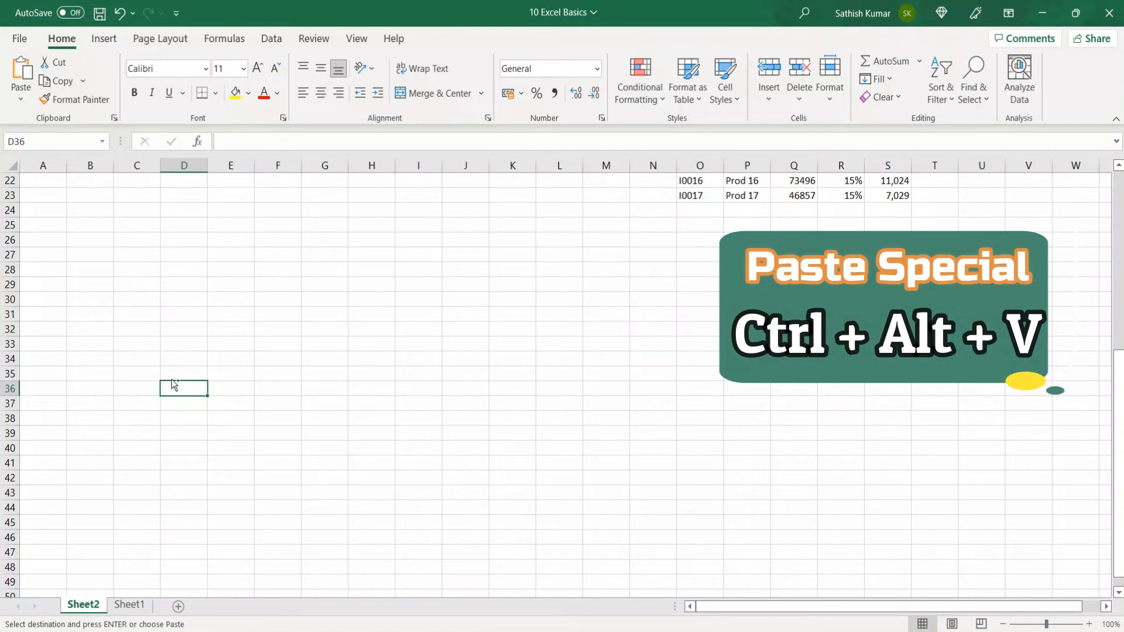
Step: Paste Special the table at D36 with Transpose, filling D36:U40
key(ctrl+alt+v)
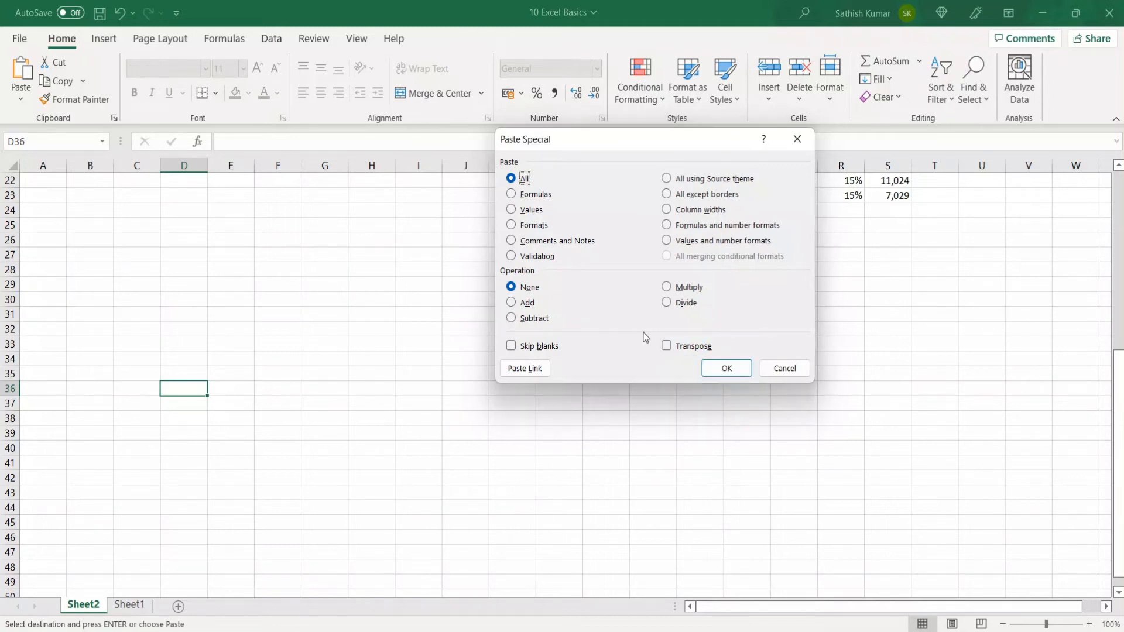
key(alt+e)
key(Return)
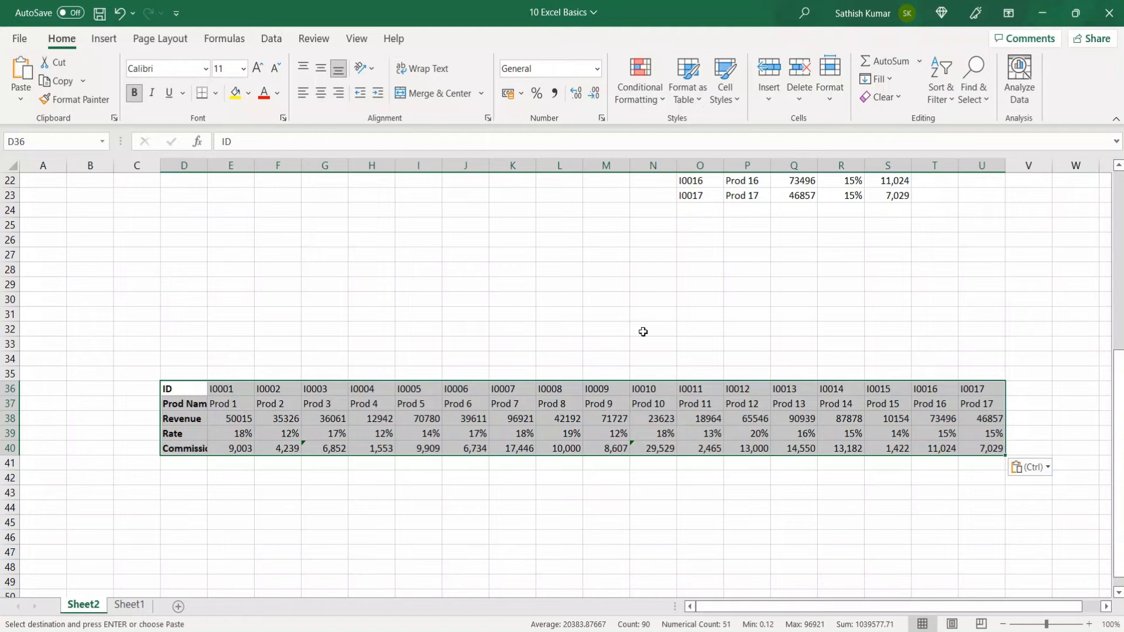
click(306, 433)
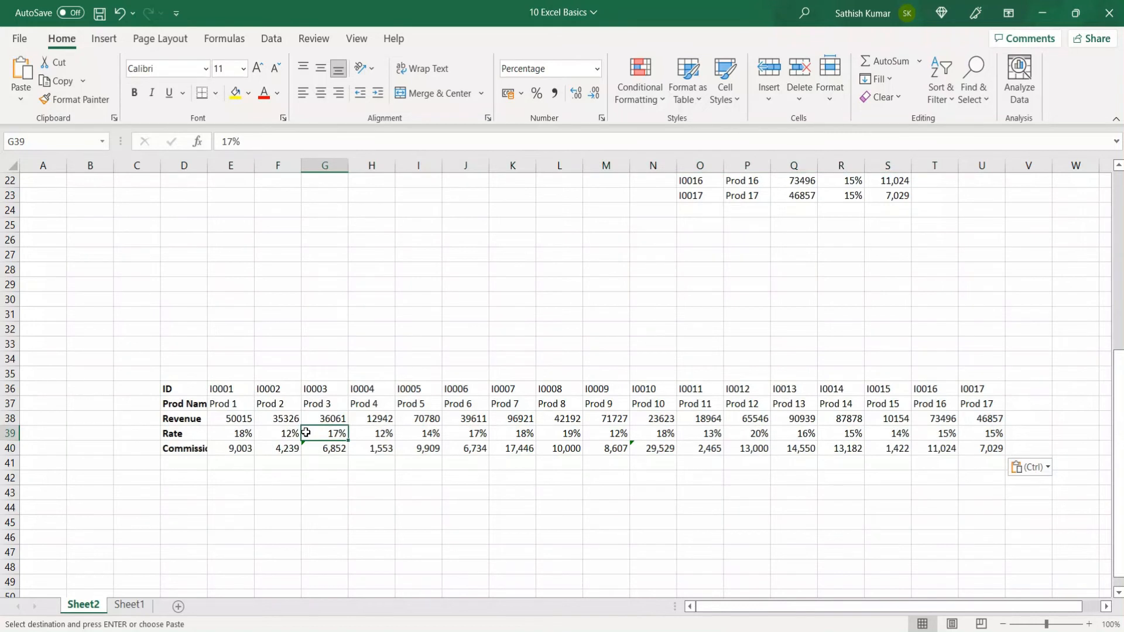
click(231, 450)
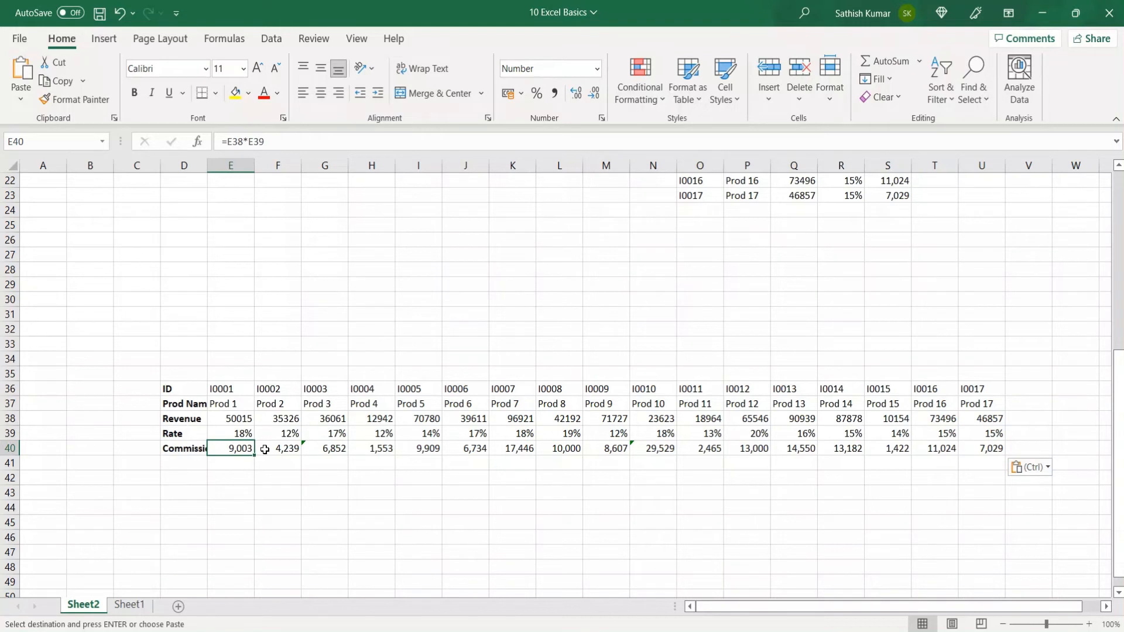
key(ctrl+shift+Right)
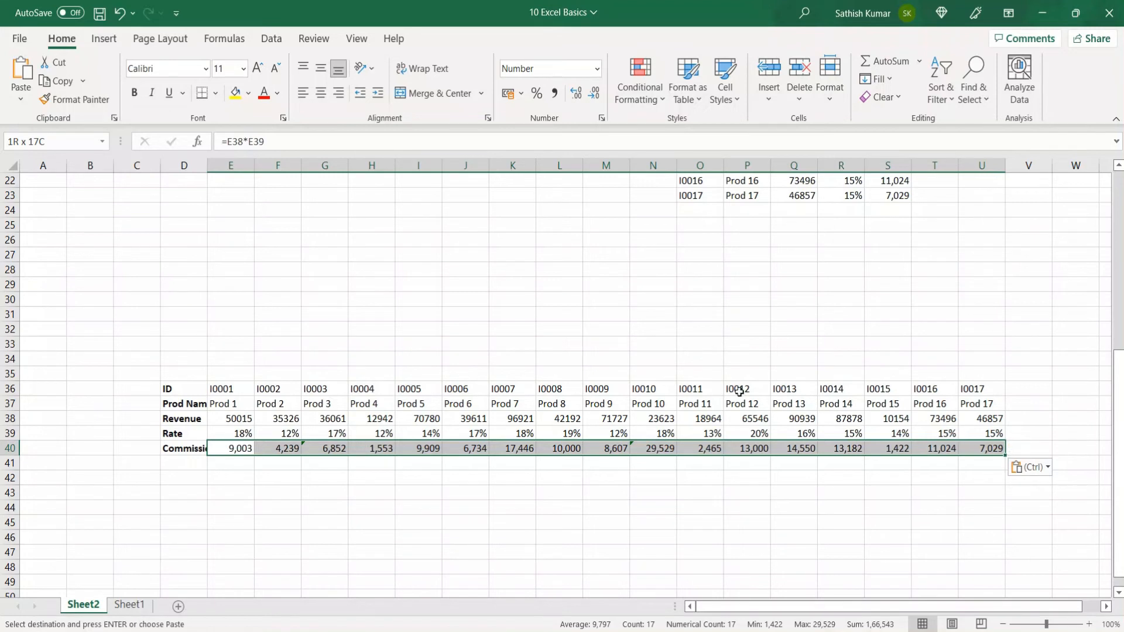
key(Escape)
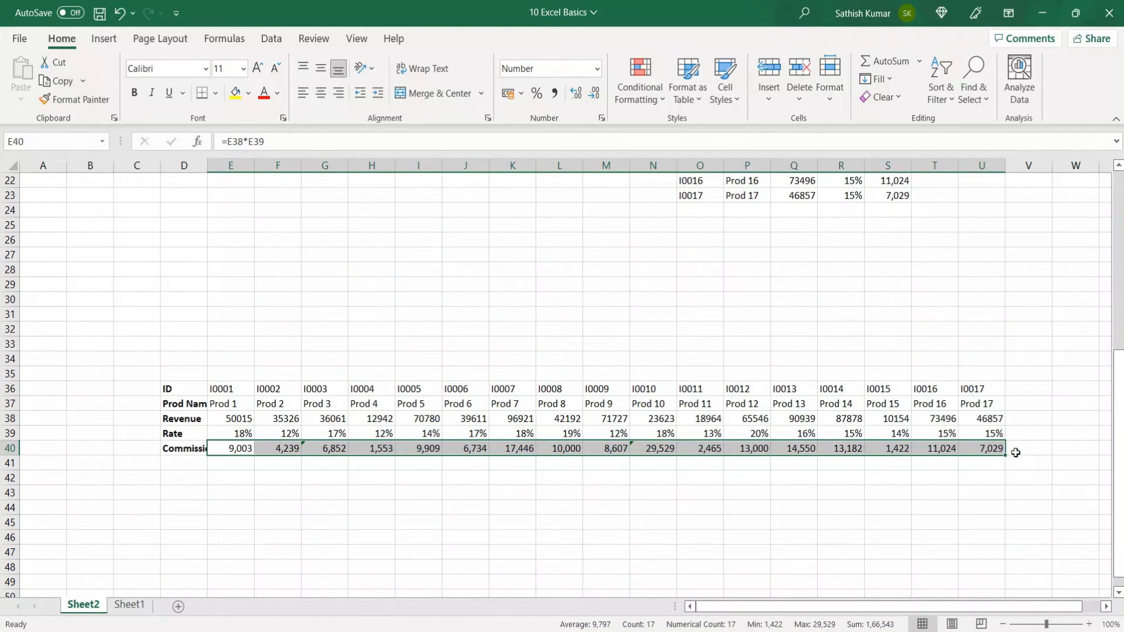
key(Left)
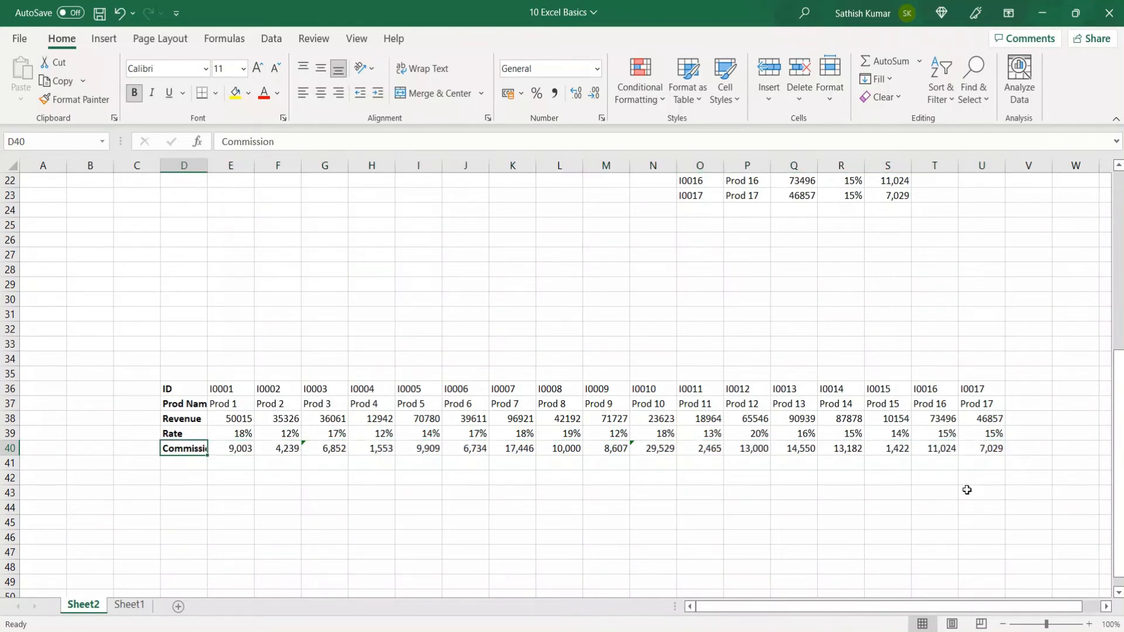
key(Right)
key(ctrl+shift+Right)
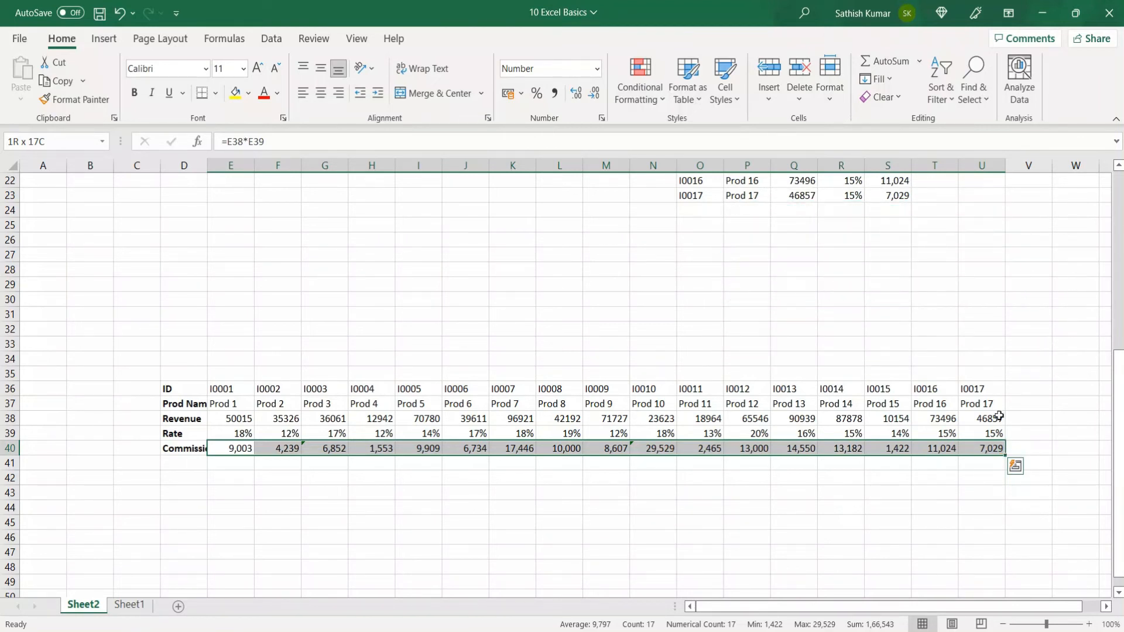
key(ctrl+q)
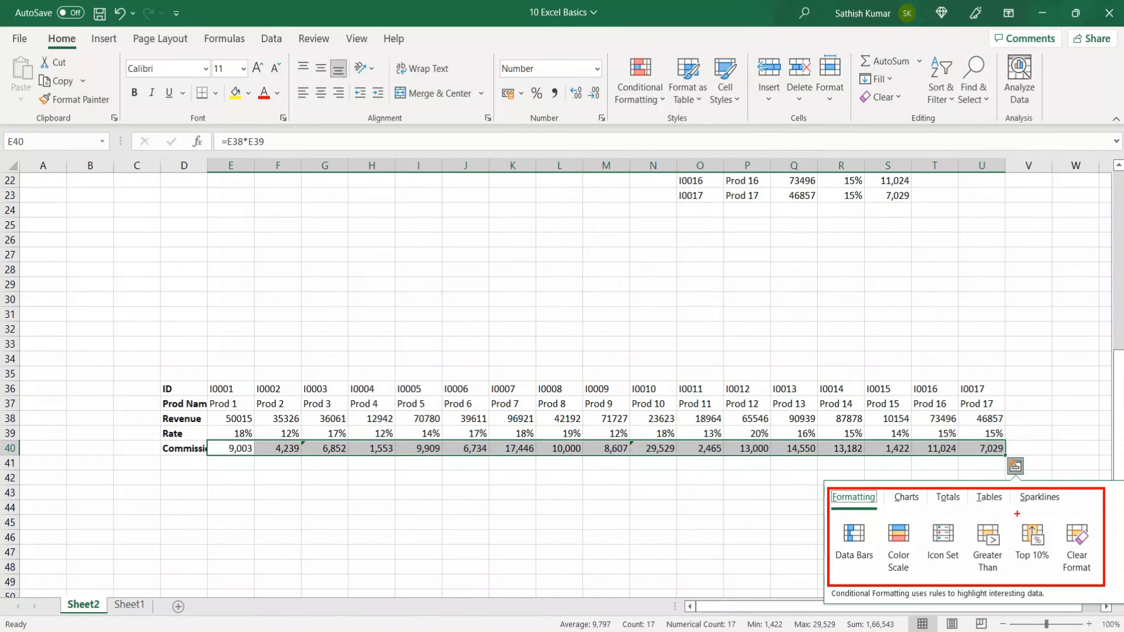
key(Escape)
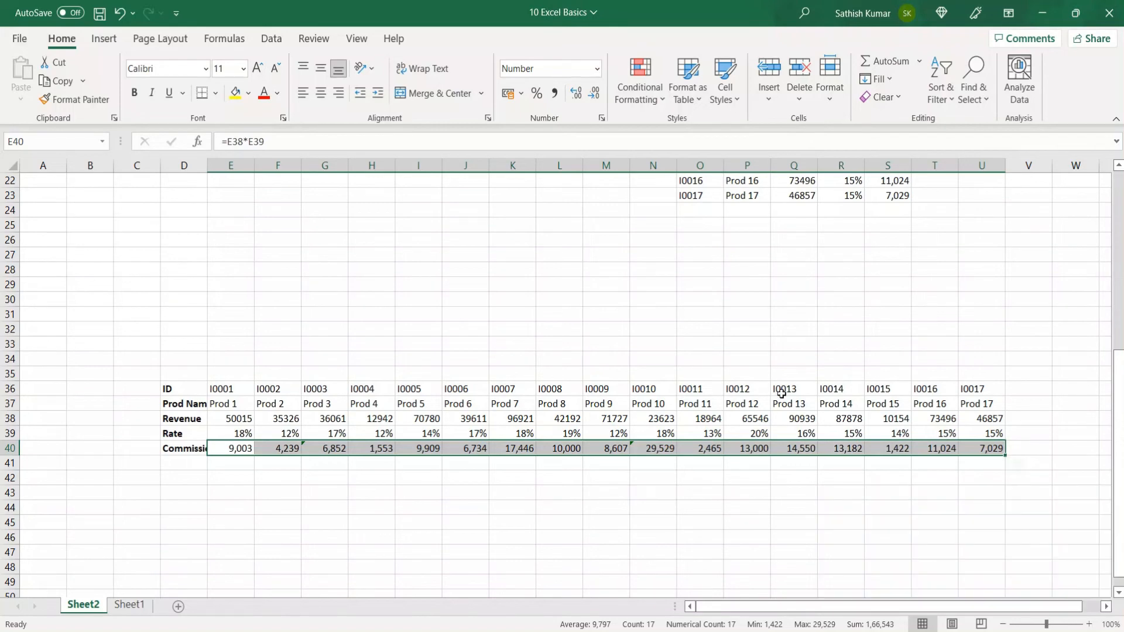
Step: From cell C9 on Sheet1, bring up Create Table for A1:E18 with headers
click(127, 609)
click(151, 304)
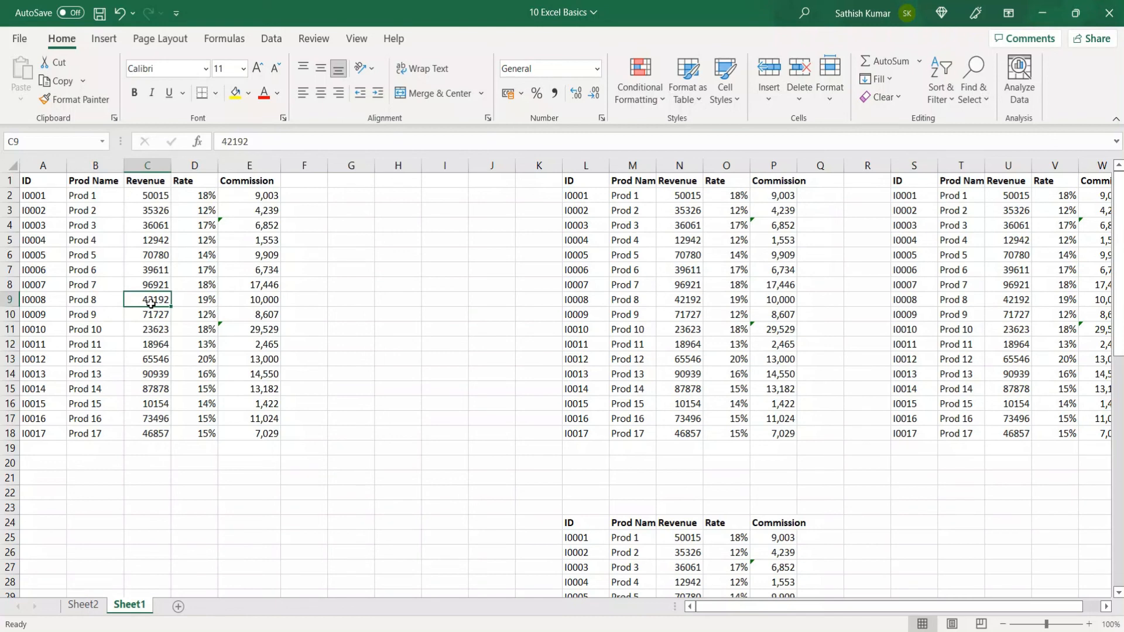
key(ctrl+t)
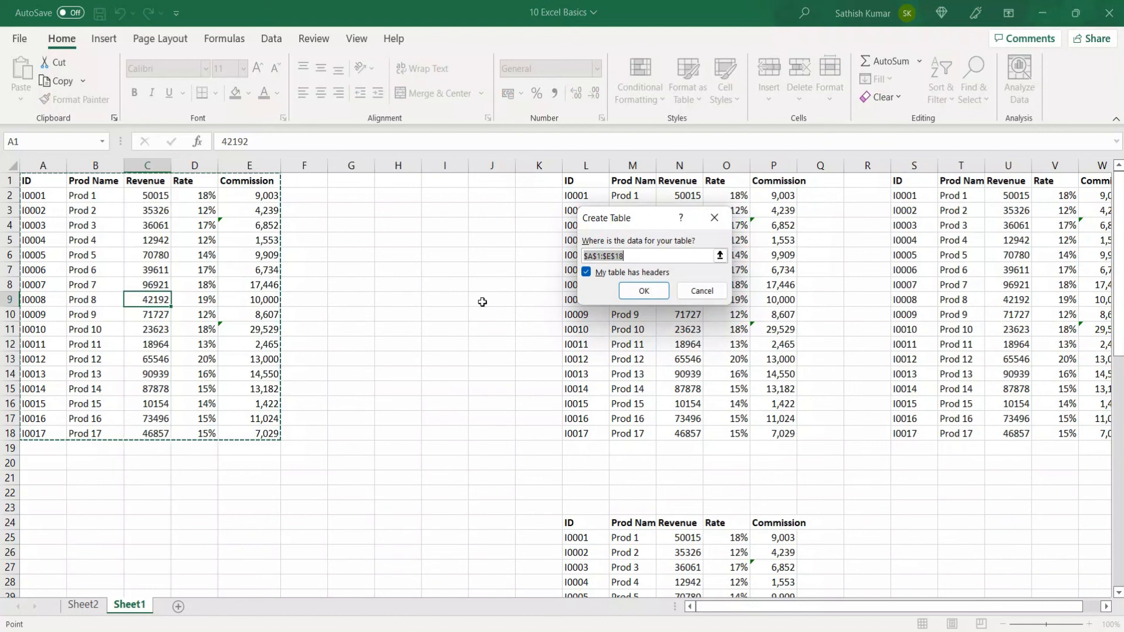
Step: Confirm Table1 for A1:E18 and add a Total row summing Commission to 1,66,543
key(Return)
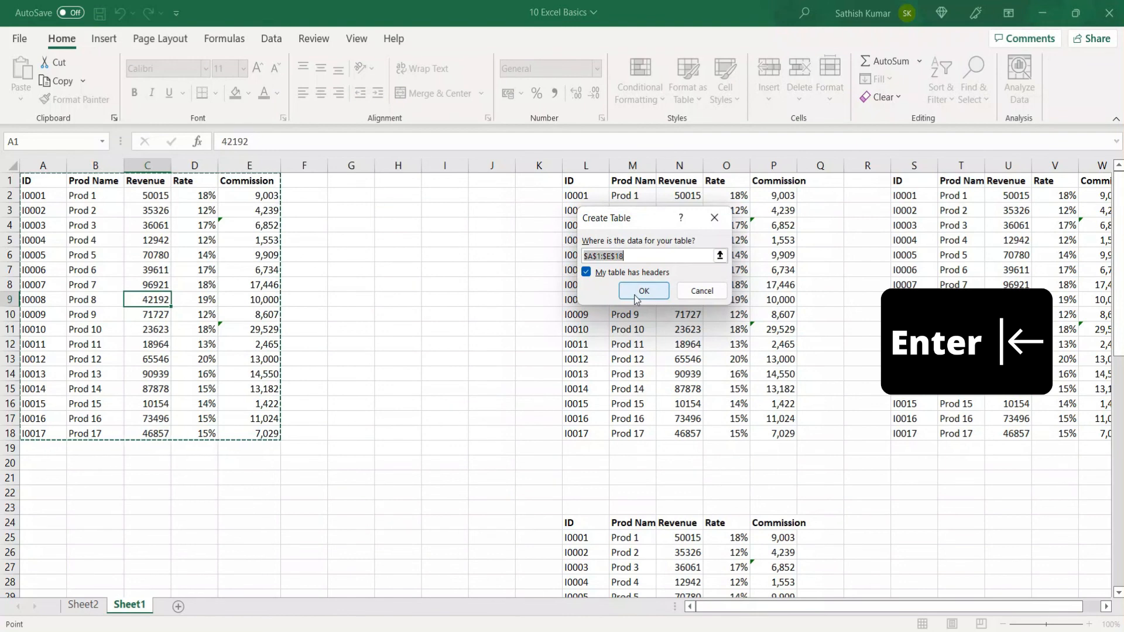
click(244, 314)
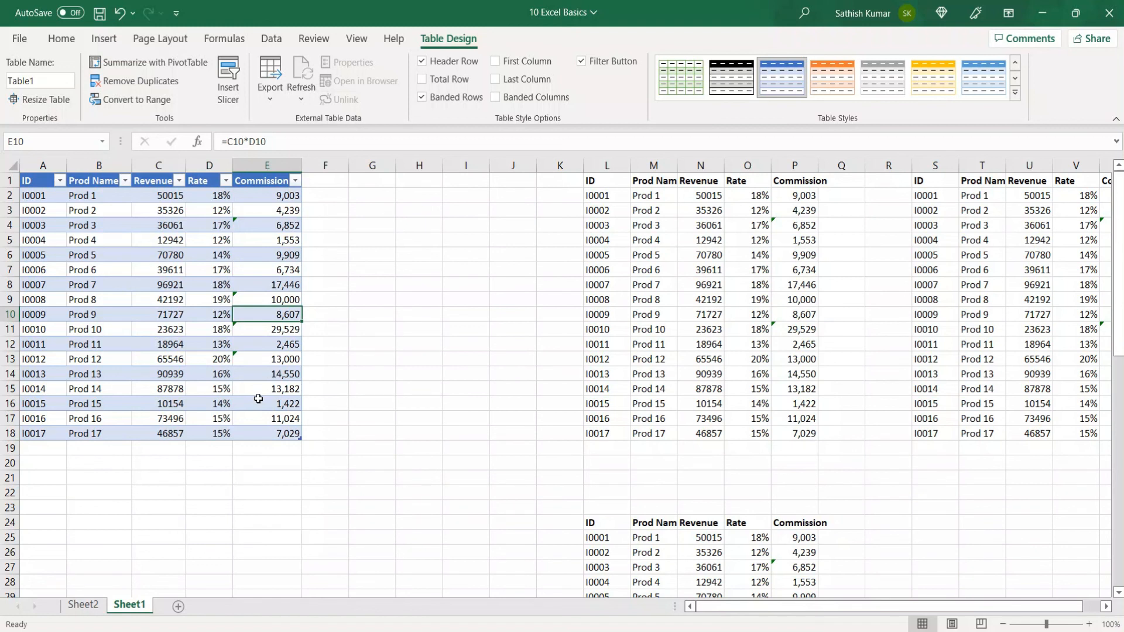
key(ctrl+shift+t)
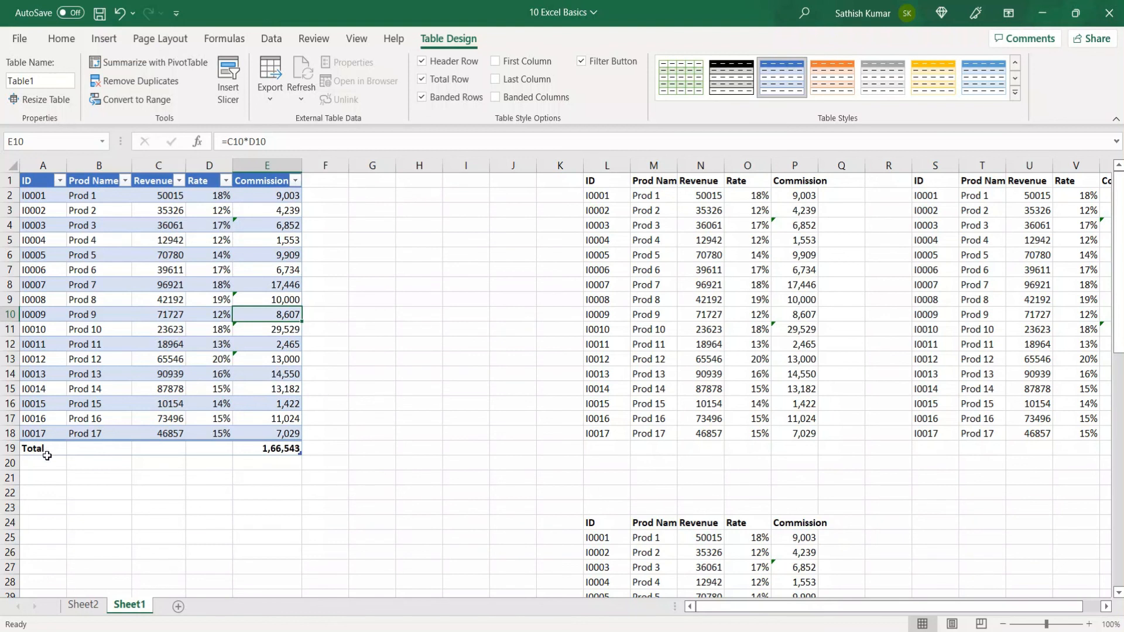
key(ctrl+2)
mouse_move(12, 440)
mouse_down()
mouse_move(147, 468)
mouse_move(308, 467)
mouse_up()
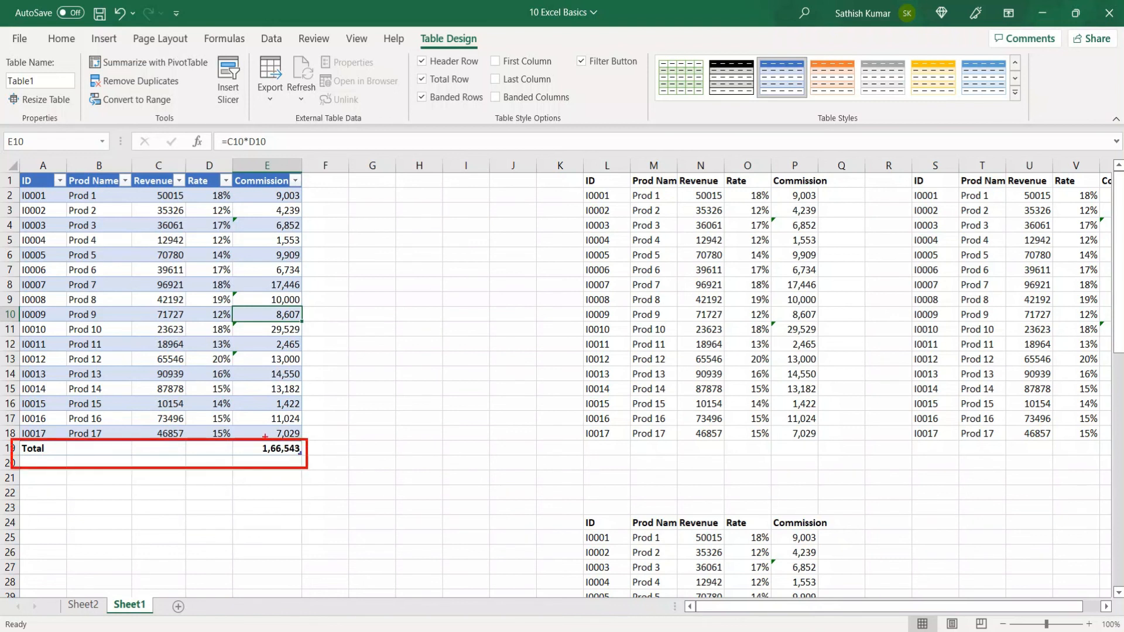